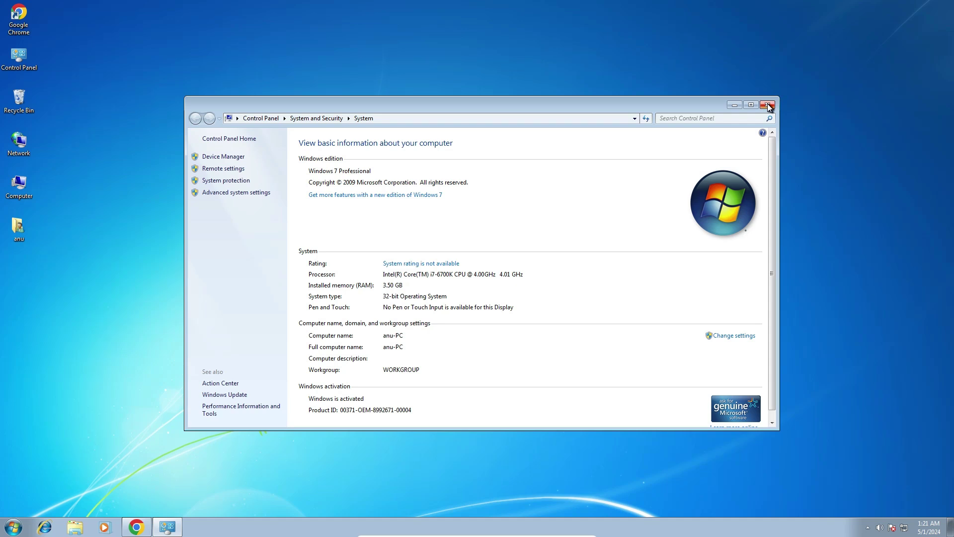
Step: Close the system information window, switch to Chrome and search Google for "epson l210 printer driver"
click(768, 106)
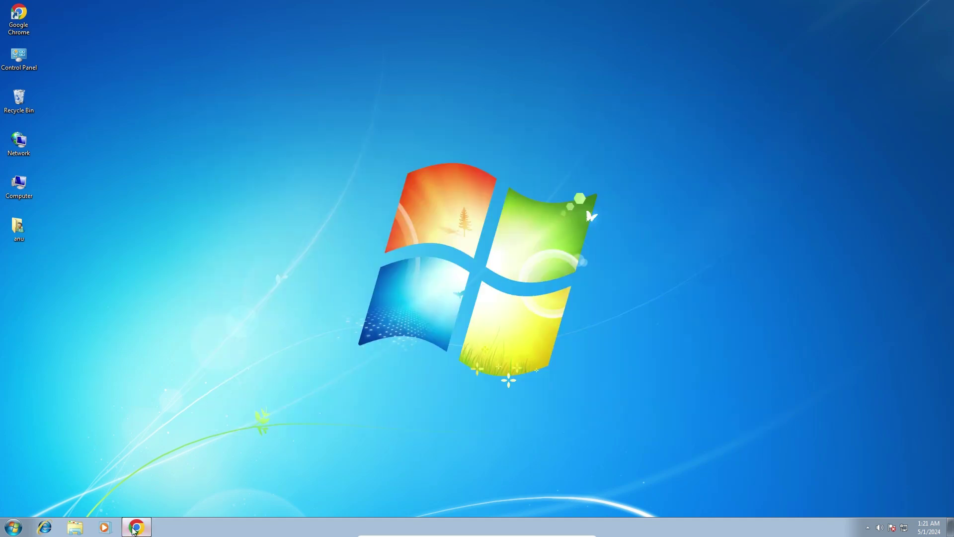
click(134, 527)
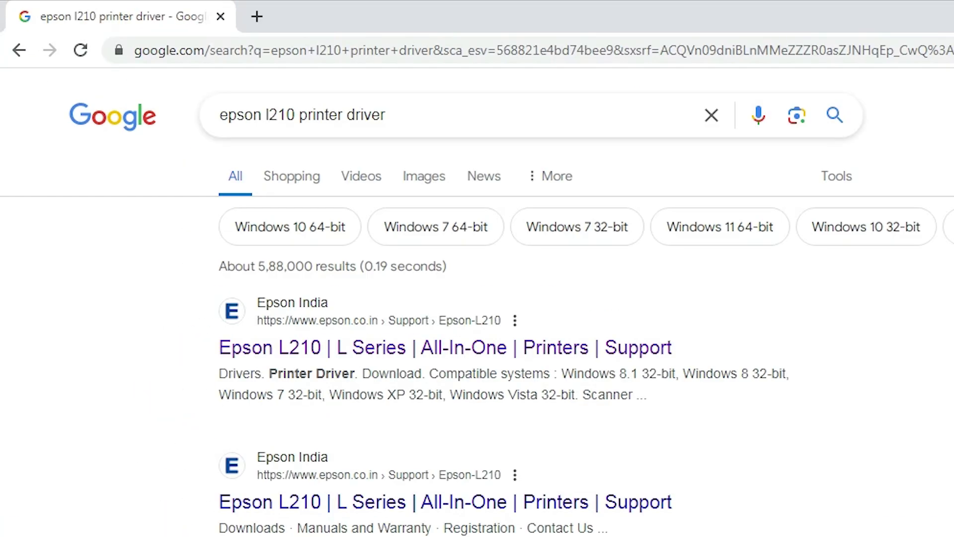
triple_click(400, 108)
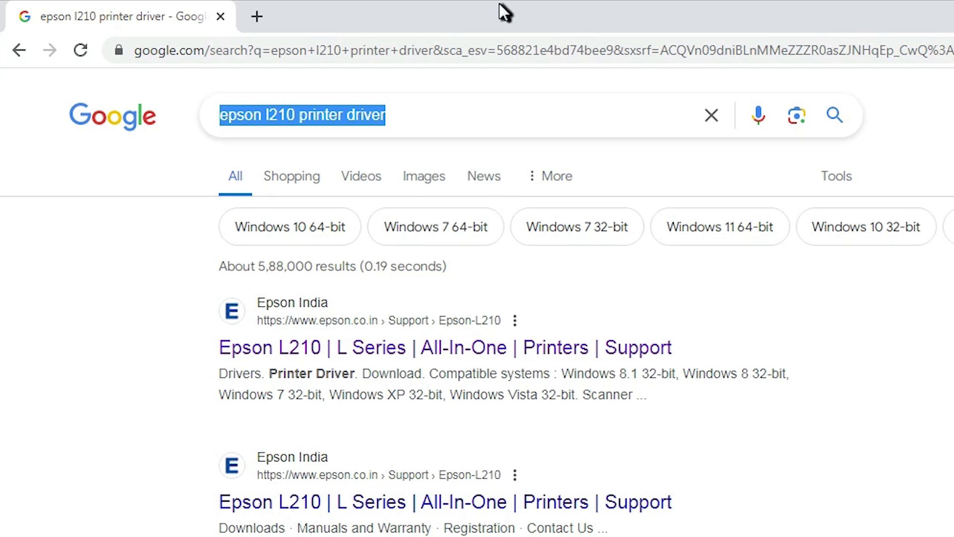
key(Return)
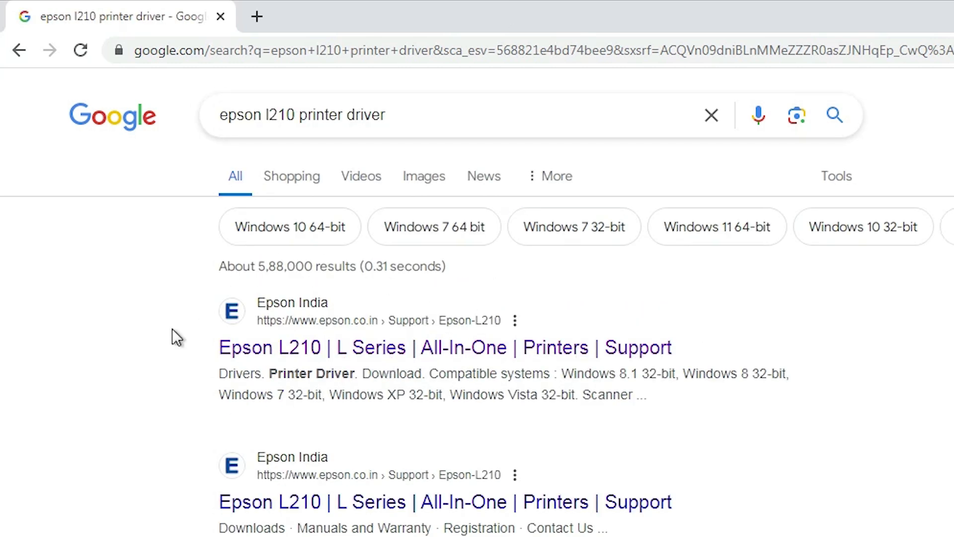
Step: Open the first Epson India L210 support result in a new tab and highlight the product name
right_click(337, 342)
click(386, 354)
click(366, 14)
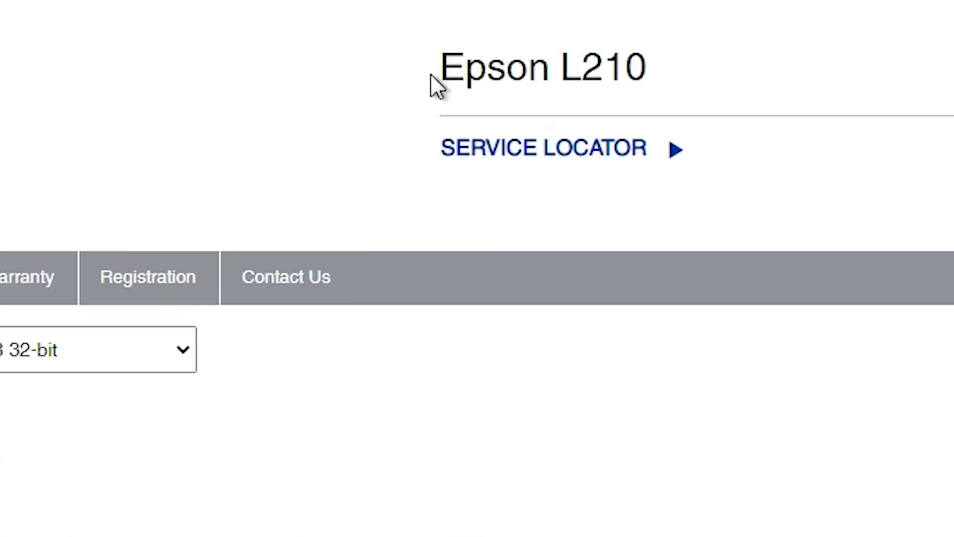
drag(666, 76, 442, 74)
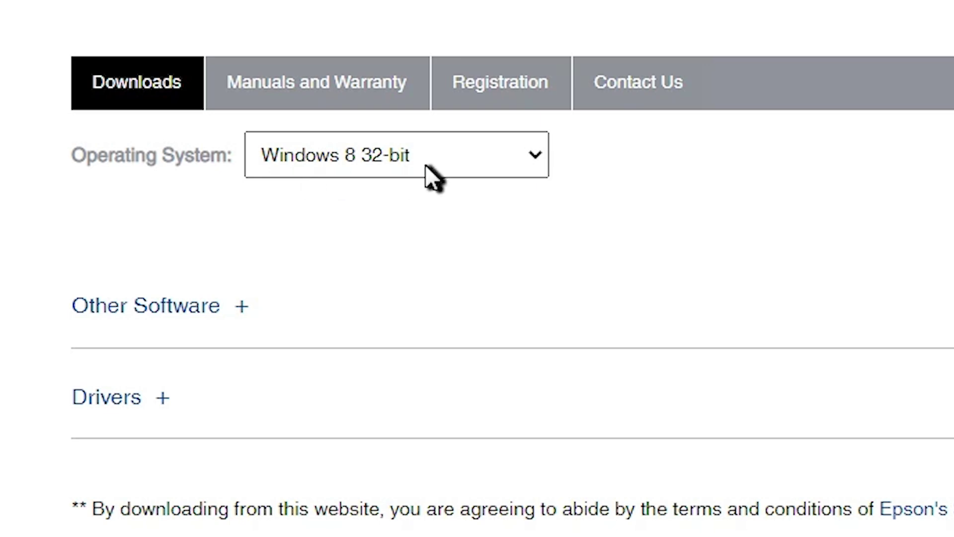
Step: Set the operating system to Windows 7 32-bit and expand the Drivers section
click(498, 173)
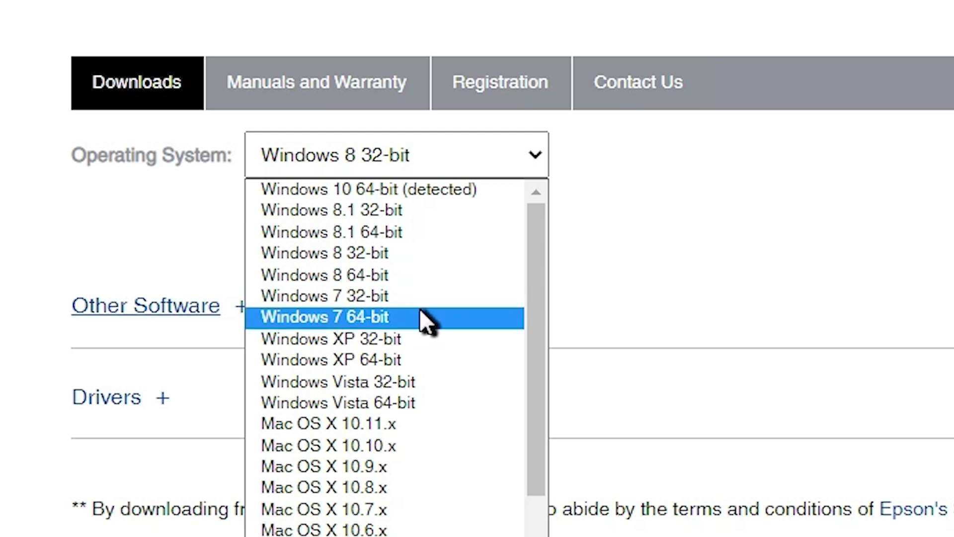
click(392, 296)
click(590, 149)
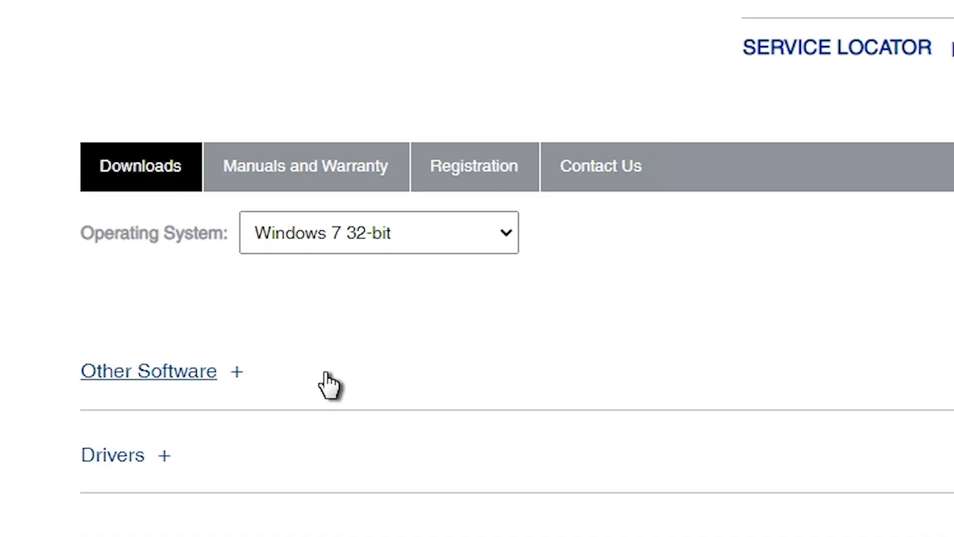
scroll(212, 355, down, 3)
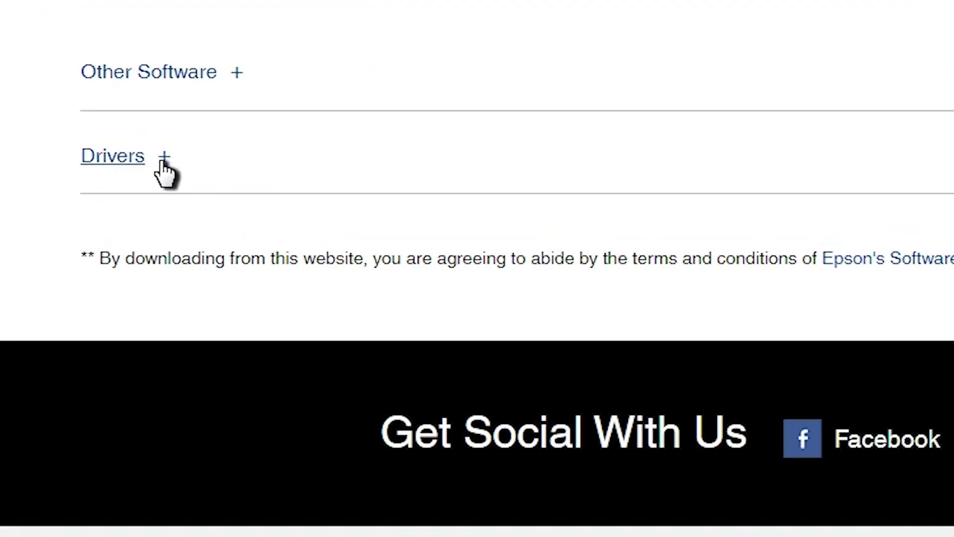
click(163, 157)
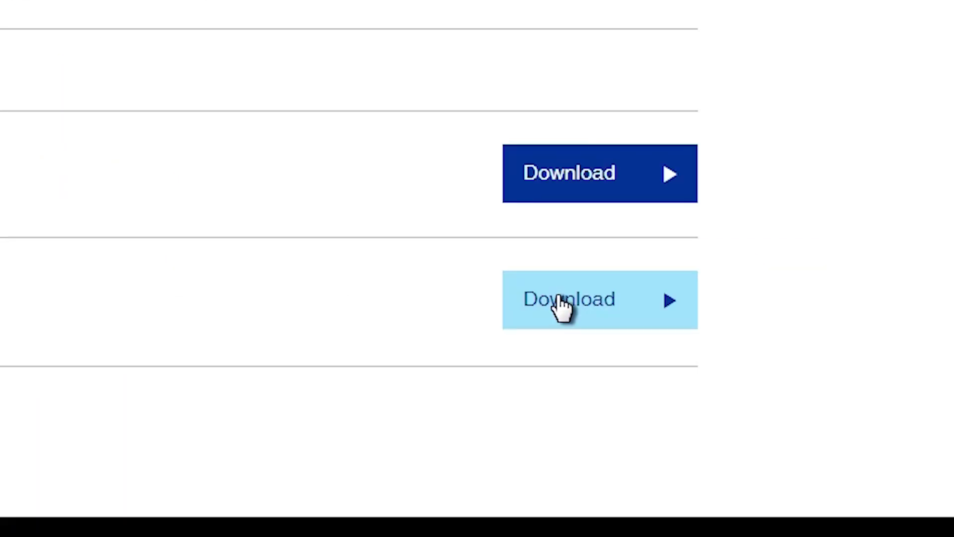
Step: Open the Scanner Driver download in a new tab and accept the licence agreement to download L210_WW_WIN_3793_42_S.exe
right_click(871, 222)
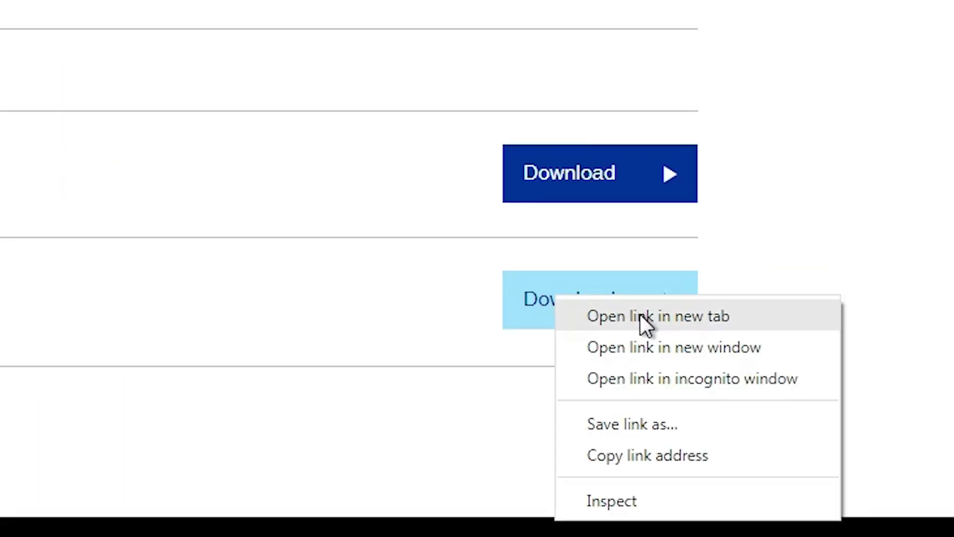
click(730, 323)
click(316, 9)
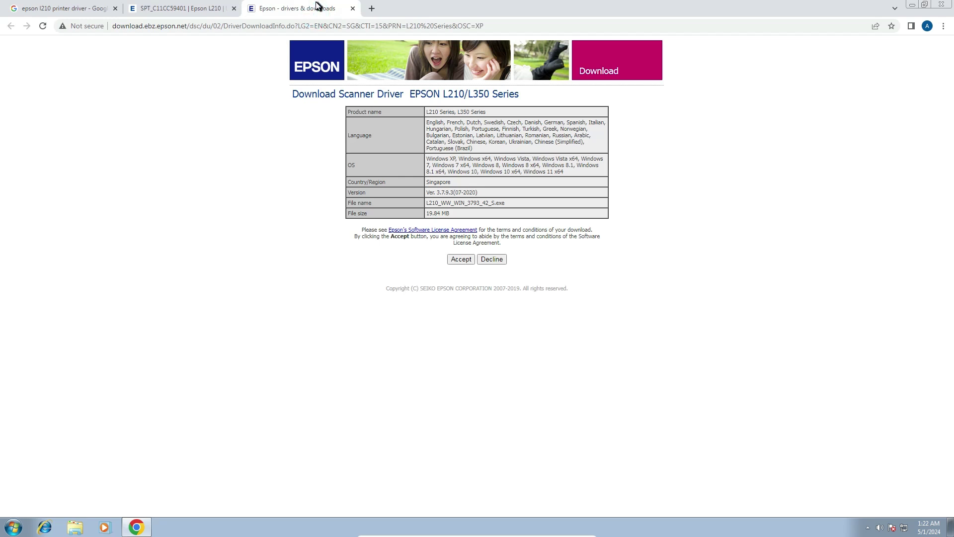
click(456, 259)
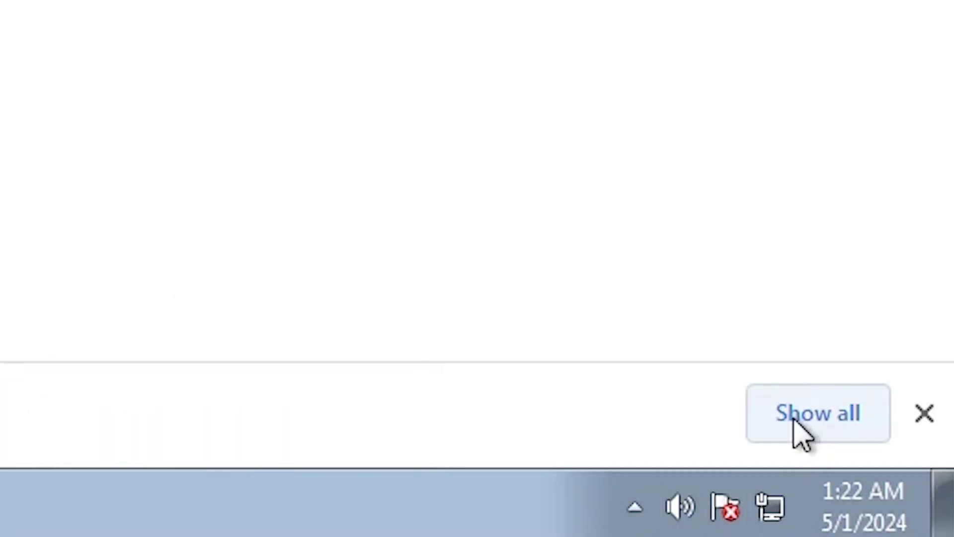
Step: Show the downloaded L210_WW_WIN_3793_42_S file in its folder, move it to the desktop and close the folder
click(794, 422)
click(294, 219)
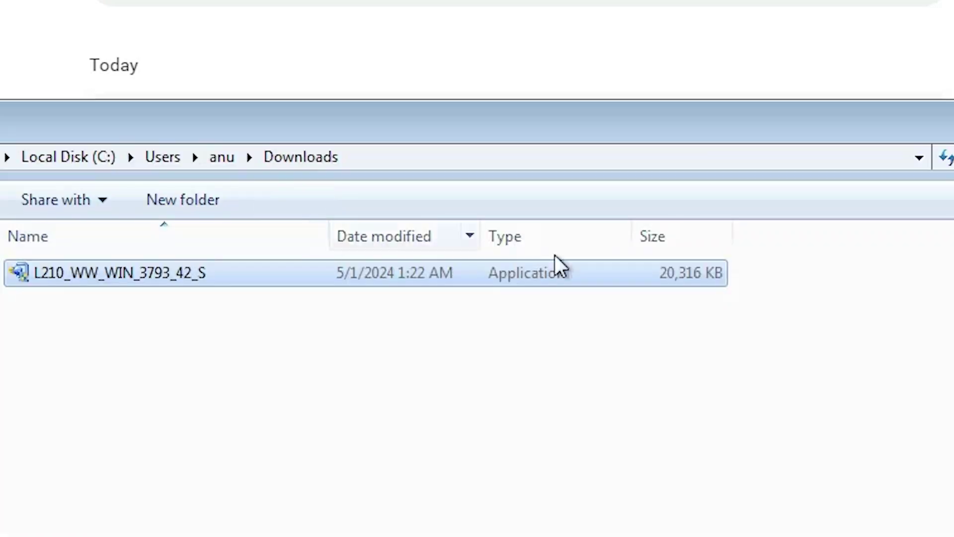
click(906, 6)
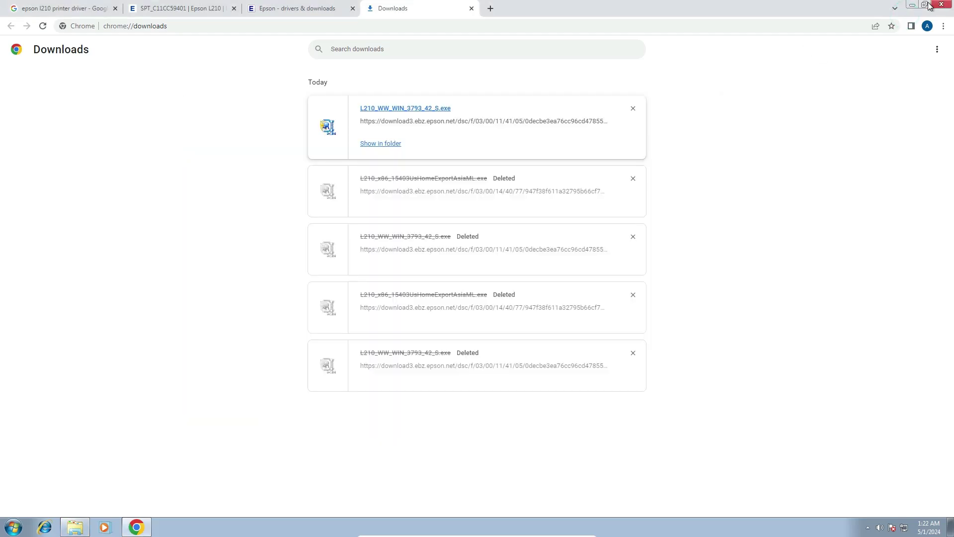
click(913, 6)
drag(589, 178, 10, 469)
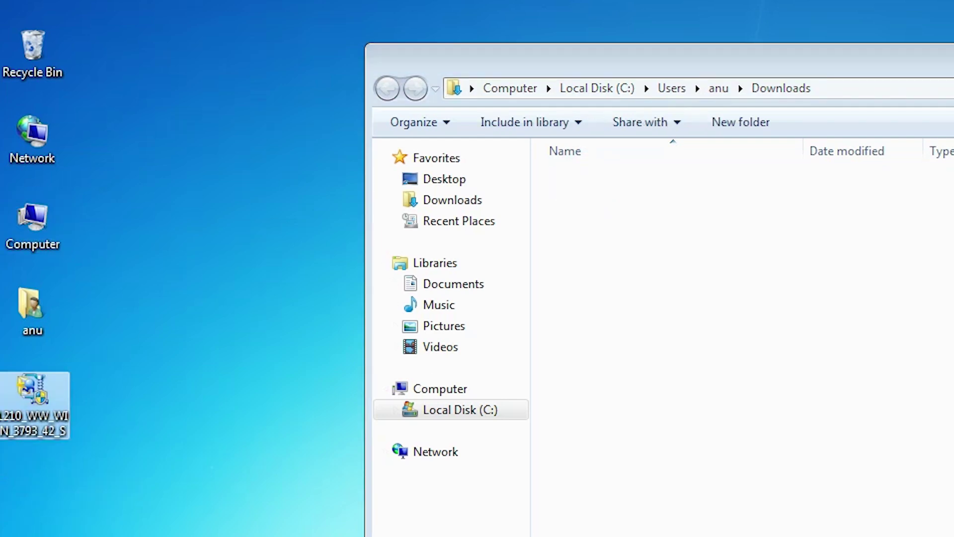
click(768, 104)
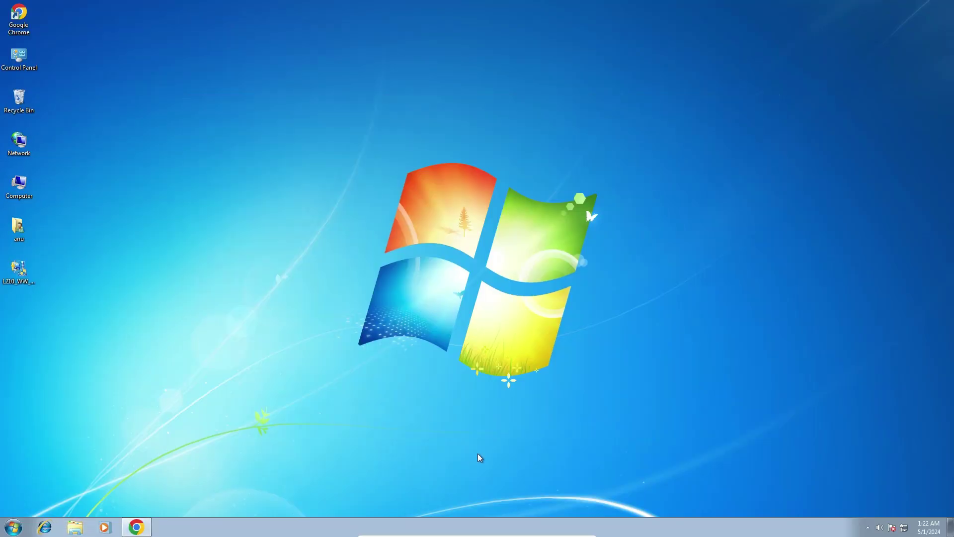
Step: Return to the Epson support page in Chrome, closing the extra tabs, and download the Printer Driver L210_x86_15403UsHomeExportAsiaML.exe, accepting its licence
click(137, 527)
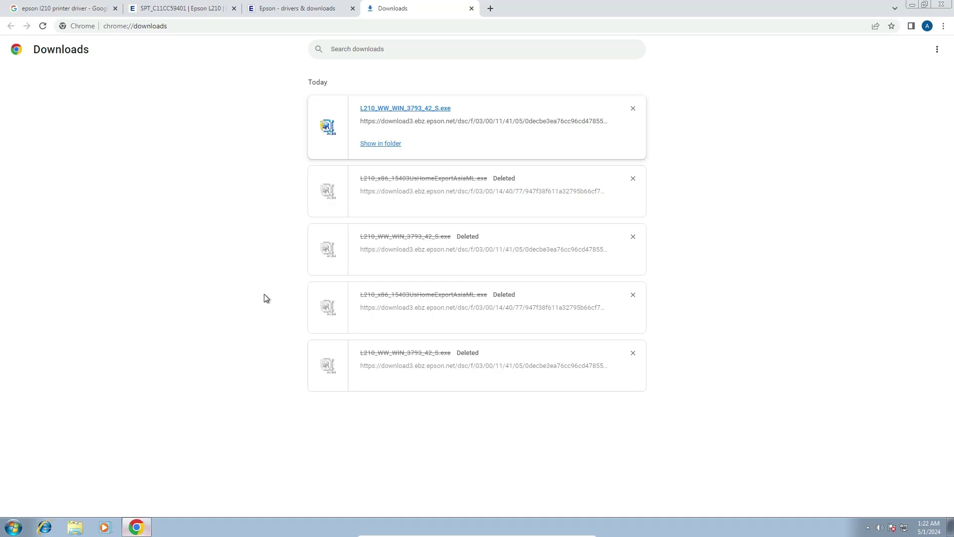
click(472, 8)
click(353, 8)
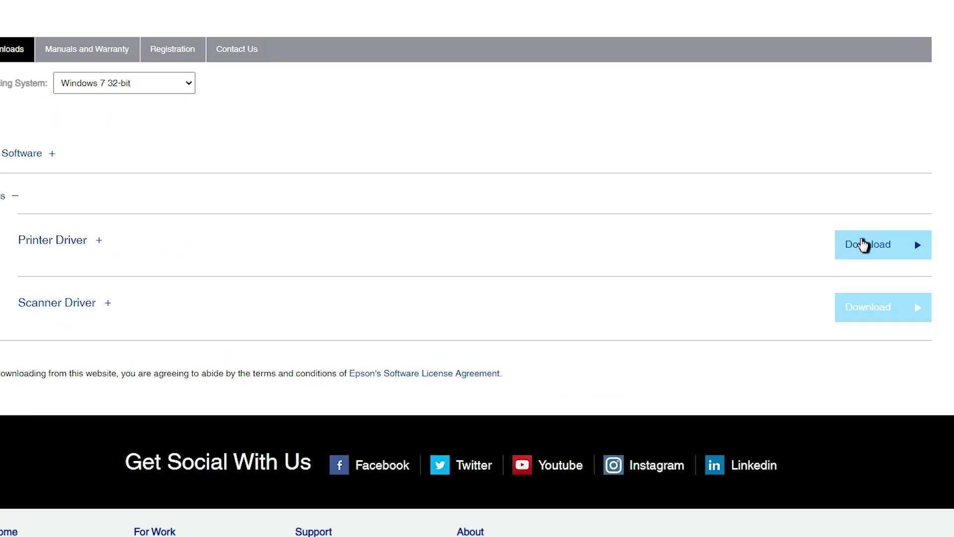
click(863, 244)
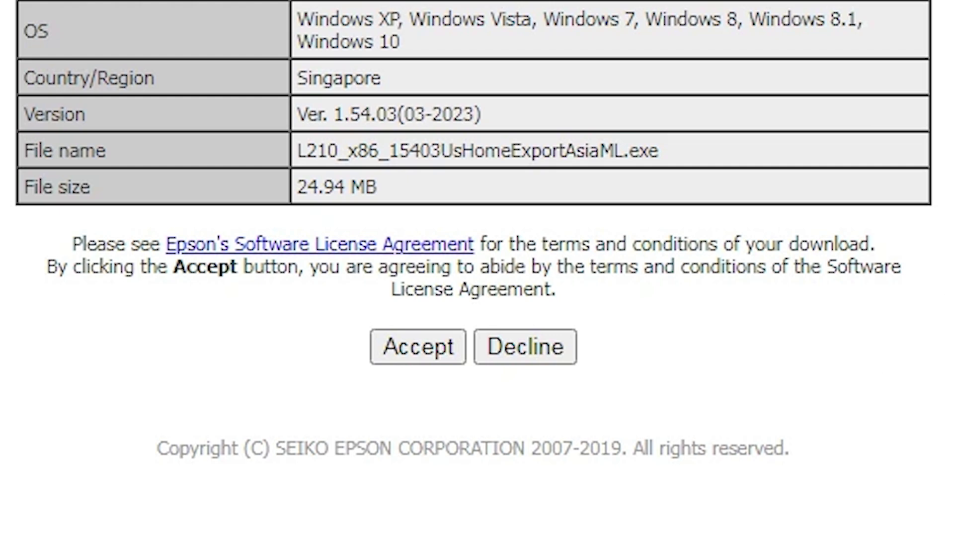
click(420, 354)
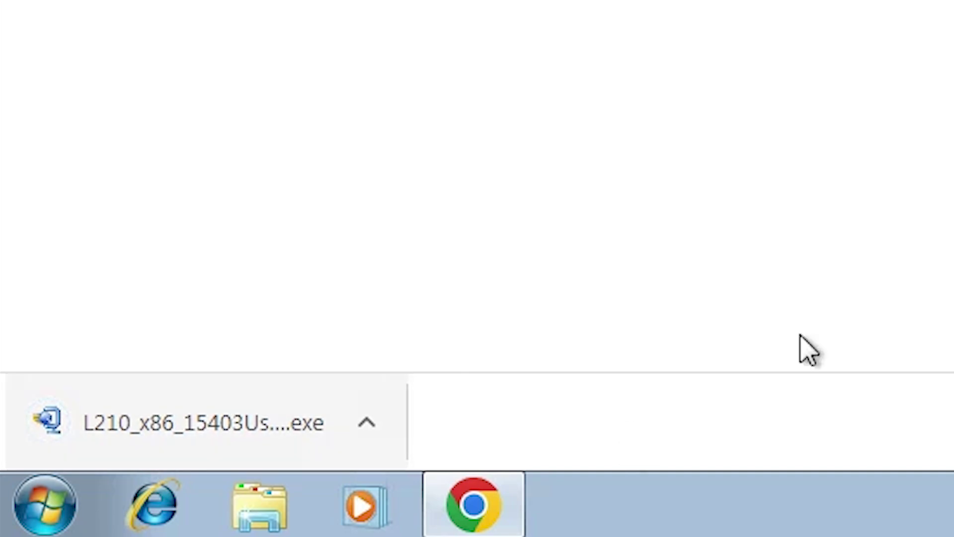
Step: Move the downloaded L210_x86_15403UsHomeExportAsiaML file from its folder to the desktop, placing it below the scanner driver
click(844, 443)
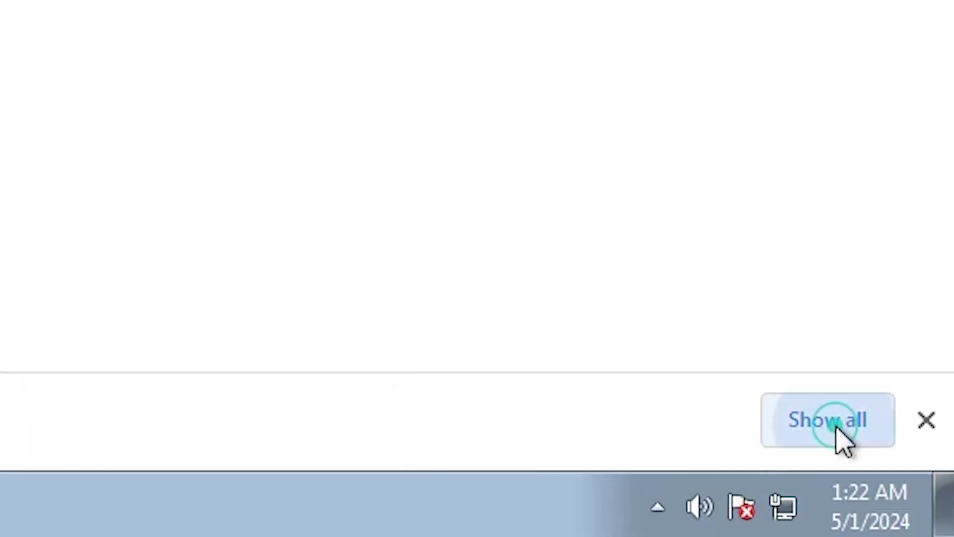
click(292, 230)
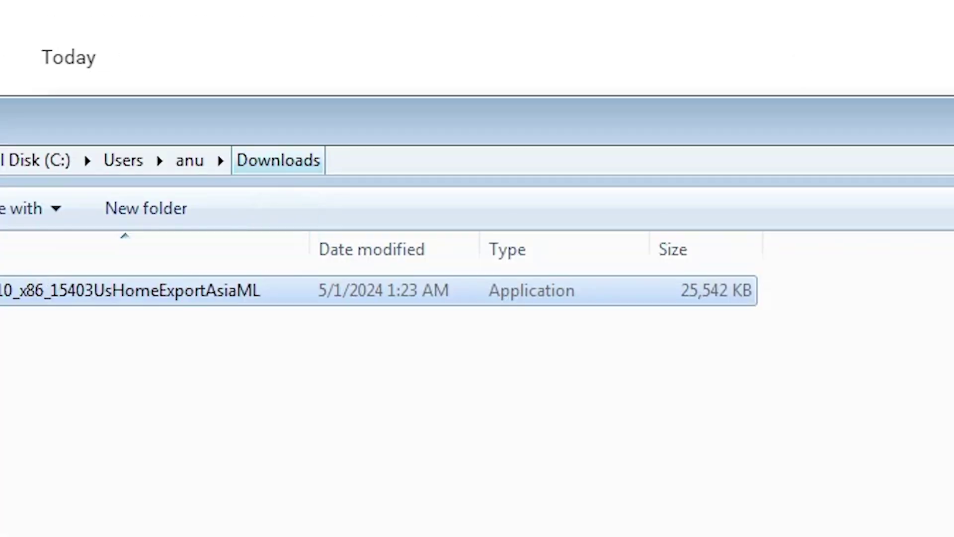
click(908, 8)
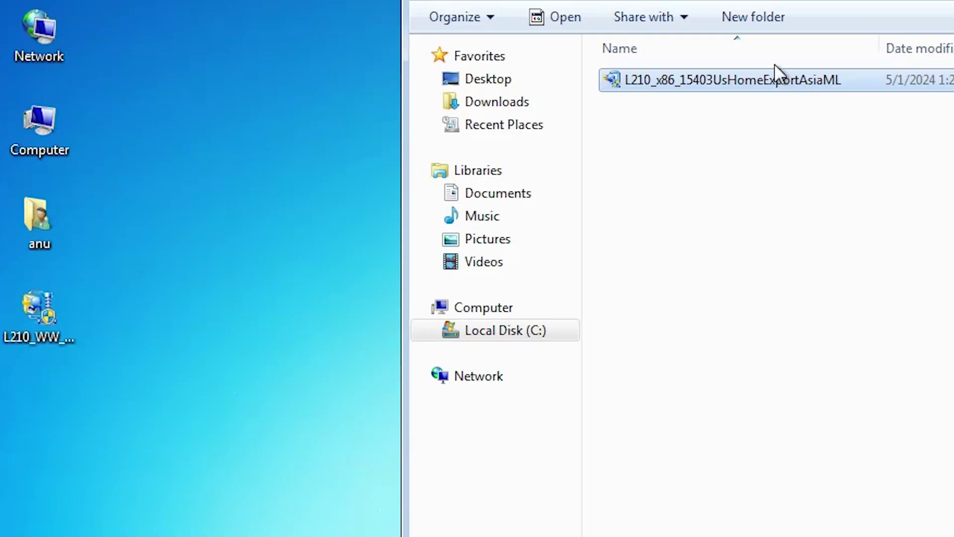
drag(735, 76, 20, 517)
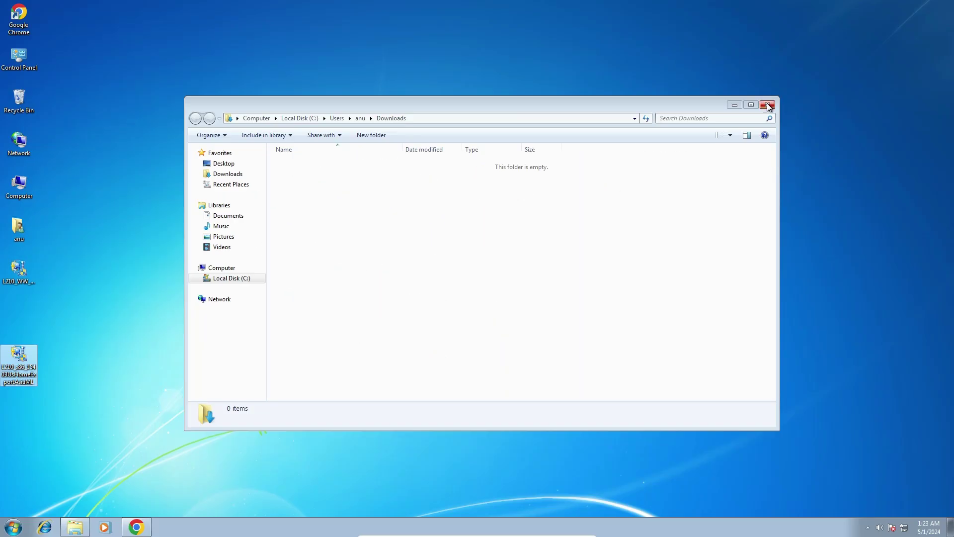
click(768, 105)
drag(8, 372, 11, 325)
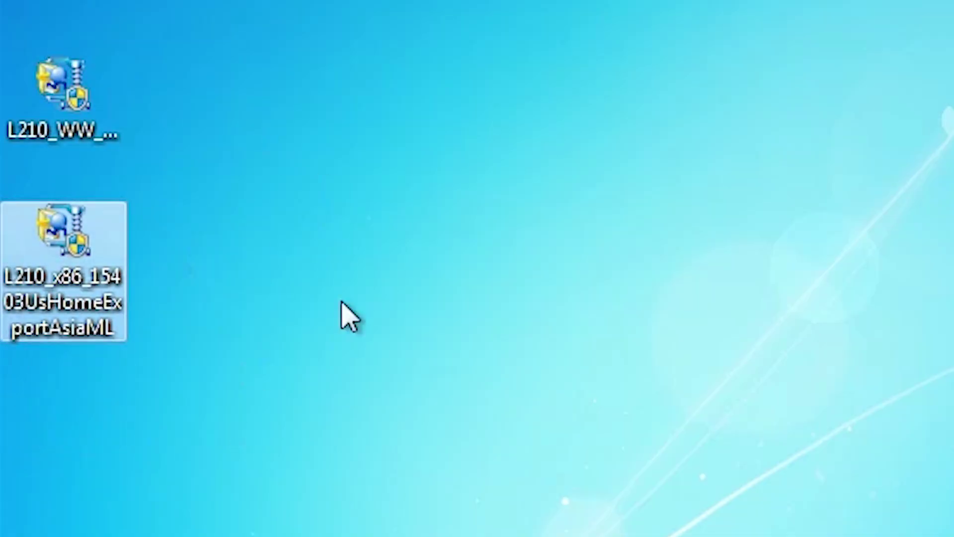
Step: Extract the L210_x86_15403UsHomeExportAsiaML printer driver with WinRAR into a desktop folder of the same name
click(87, 107)
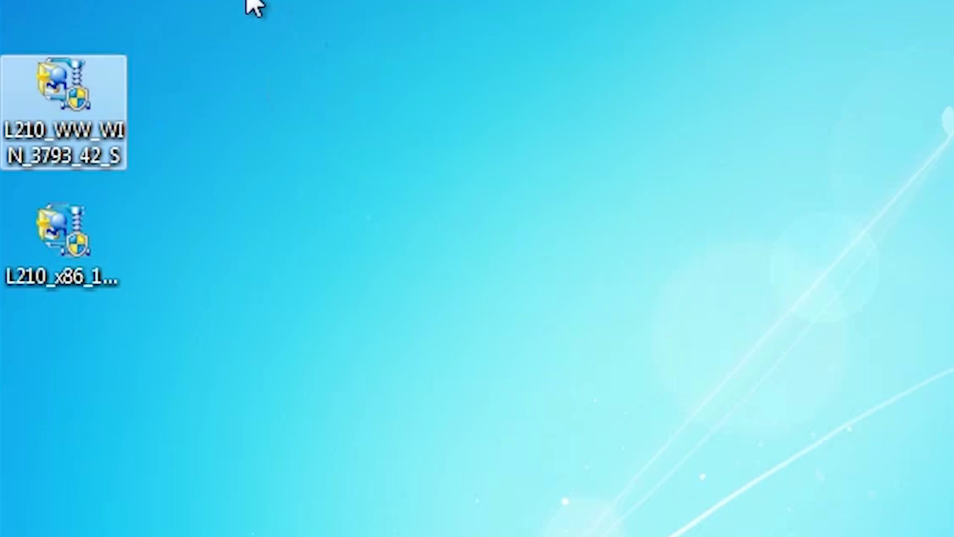
click(55, 251)
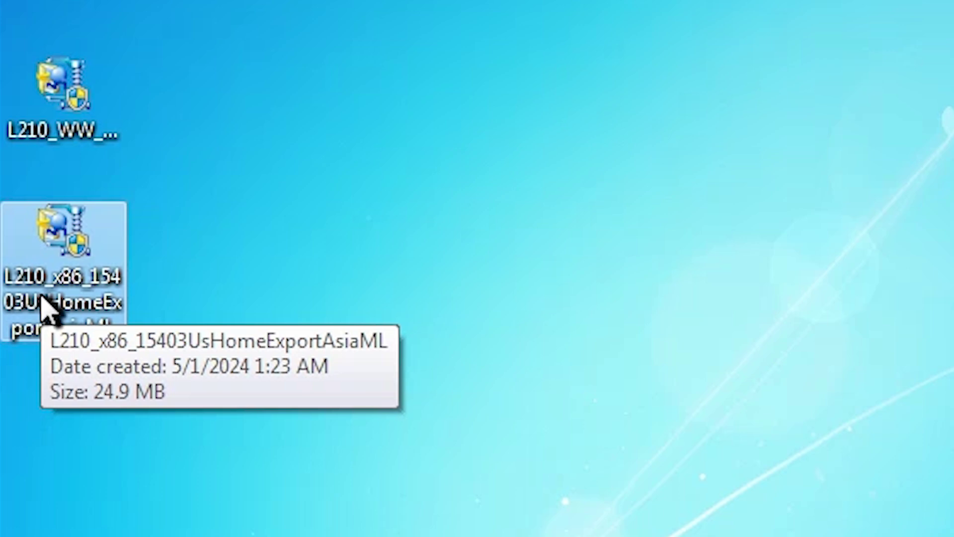
right_click(95, 251)
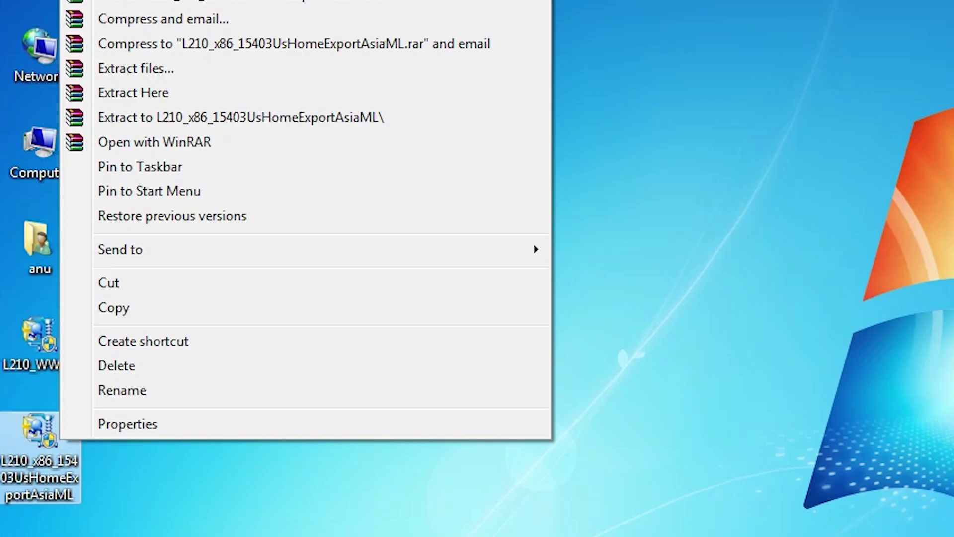
click(146, 73)
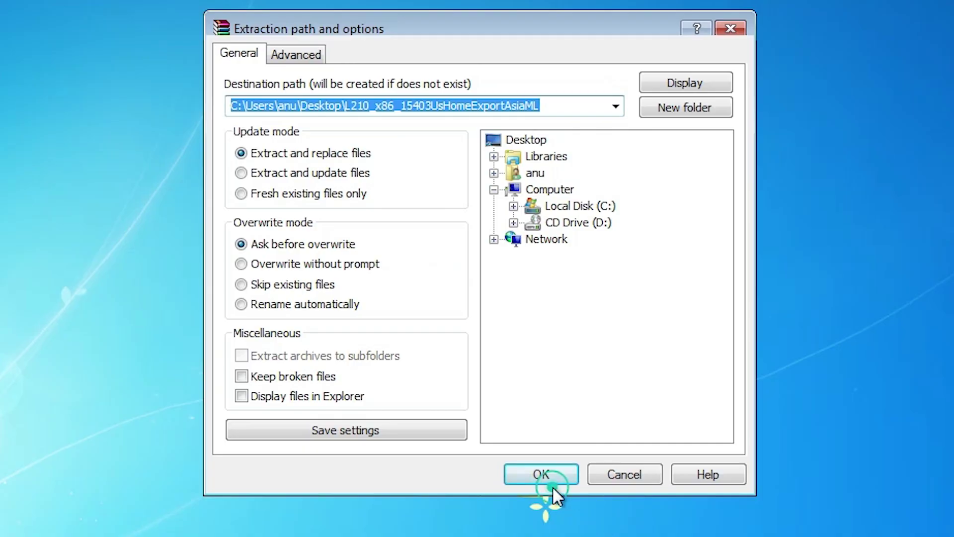
click(552, 482)
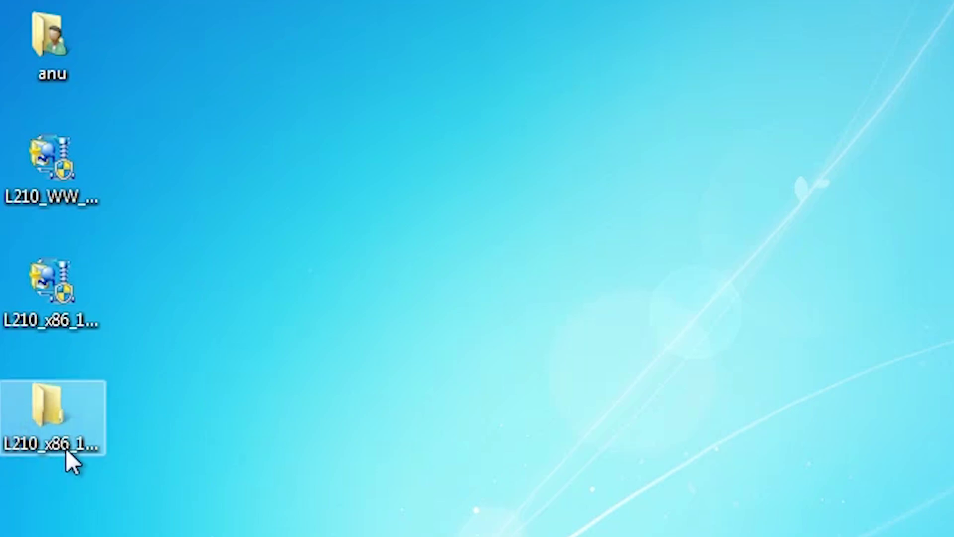
Step: Browse the extracted printer driver folder down to WINX86 to check the driver files, and close the window
double_click(65, 434)
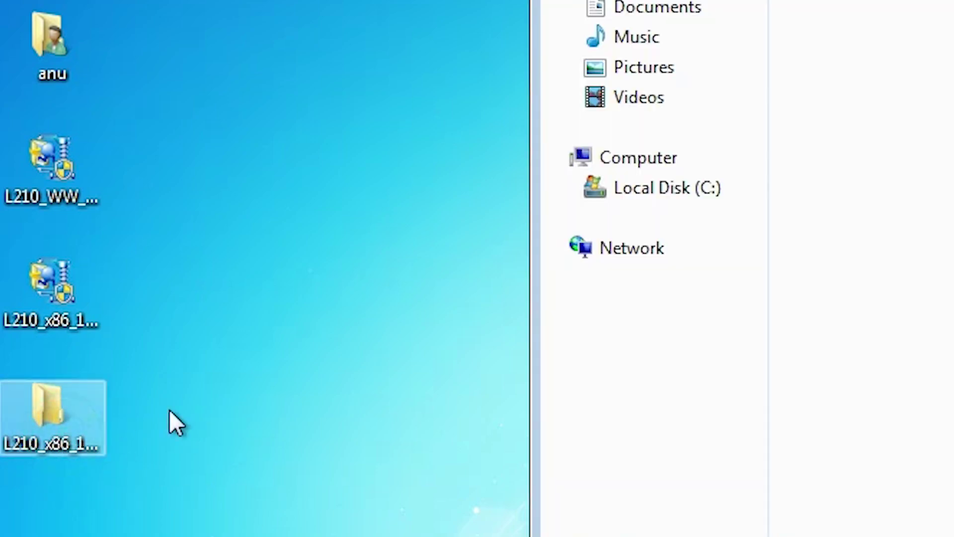
double_click(460, 215)
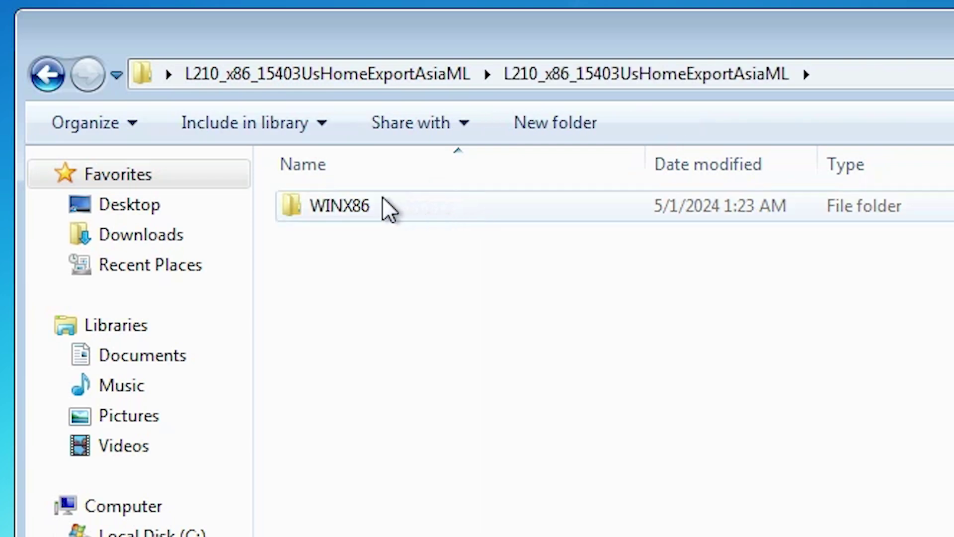
double_click(357, 218)
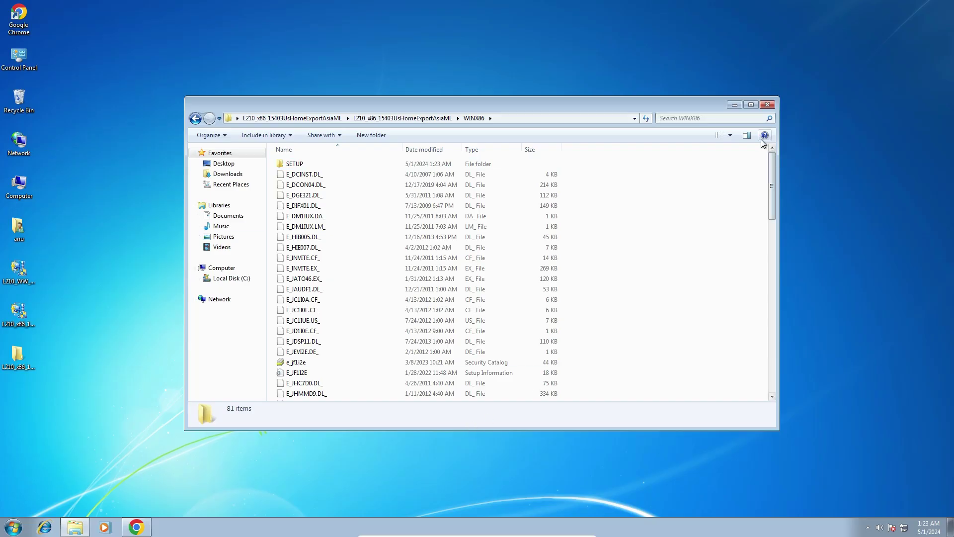
click(768, 105)
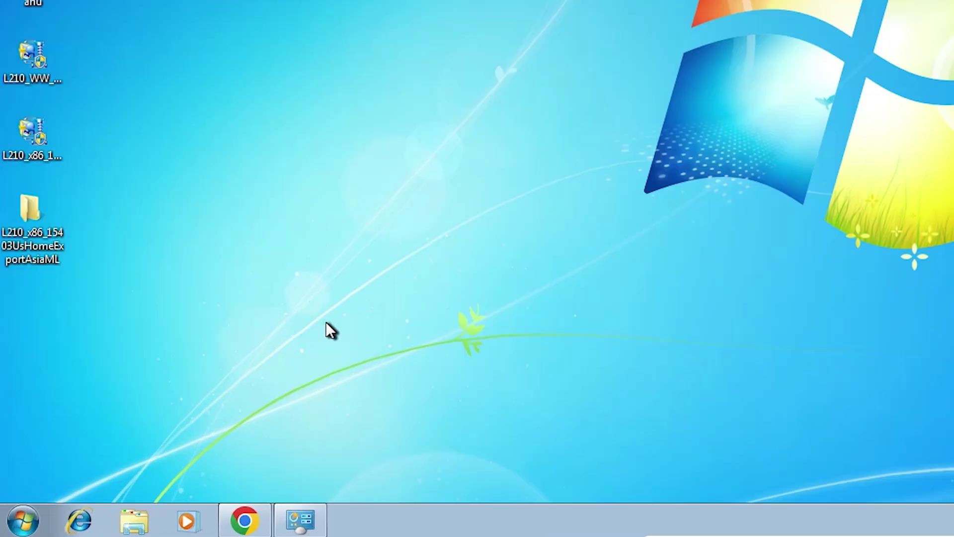
Step: Open Devices and Printers from Control Panel and start adding a printer, minimizing the window behind the wizard
click(30, 519)
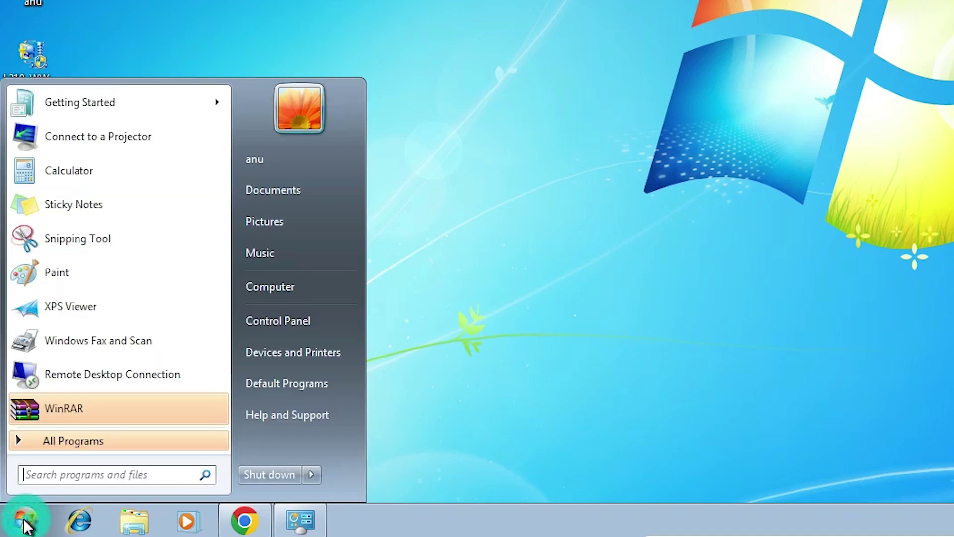
click(322, 322)
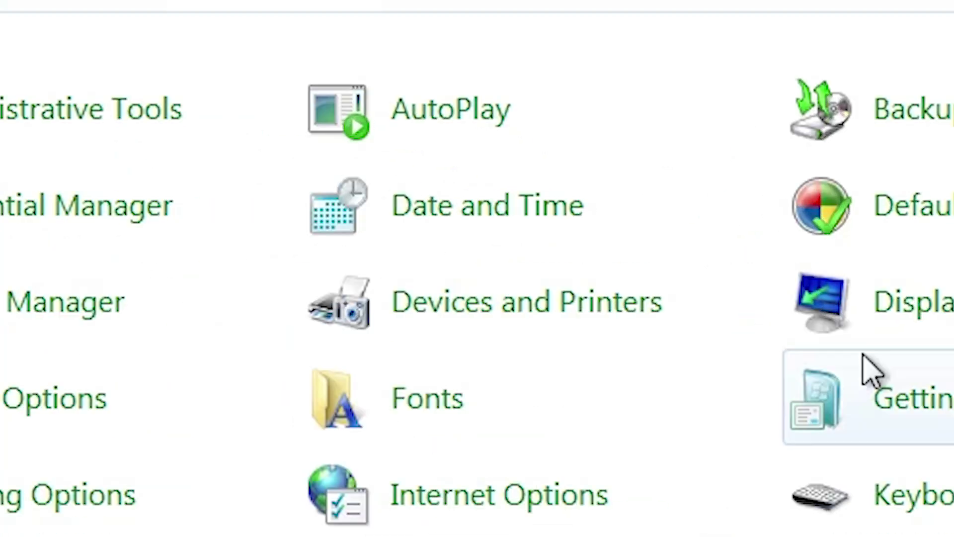
click(576, 292)
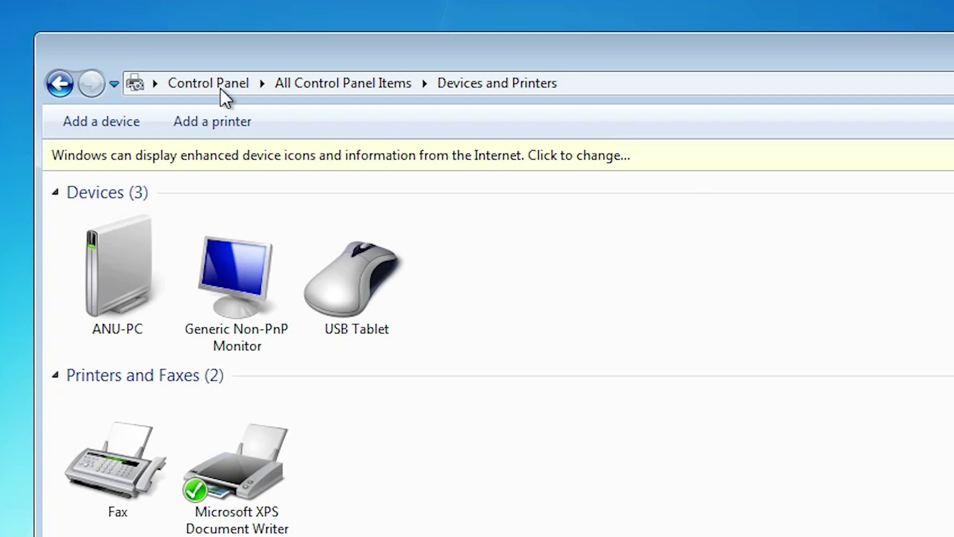
click(237, 121)
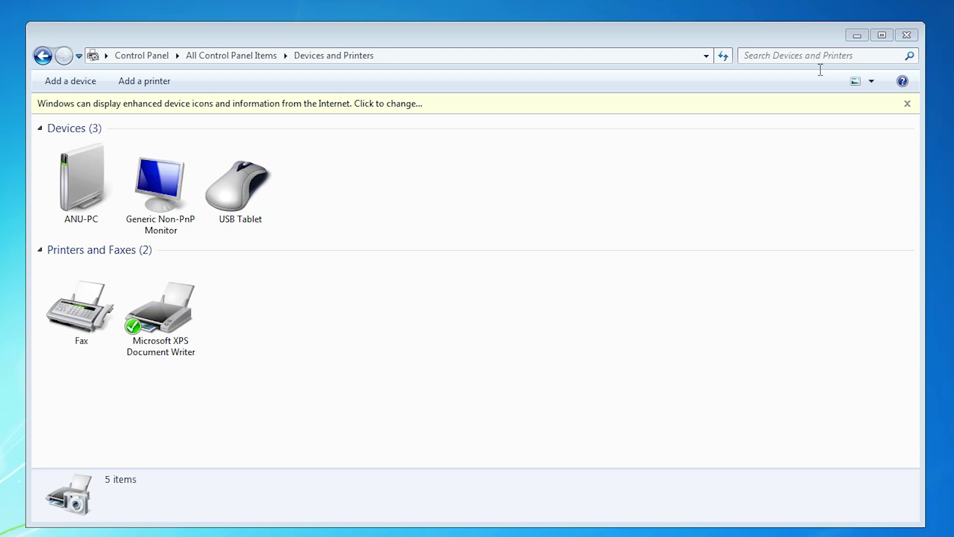
click(857, 35)
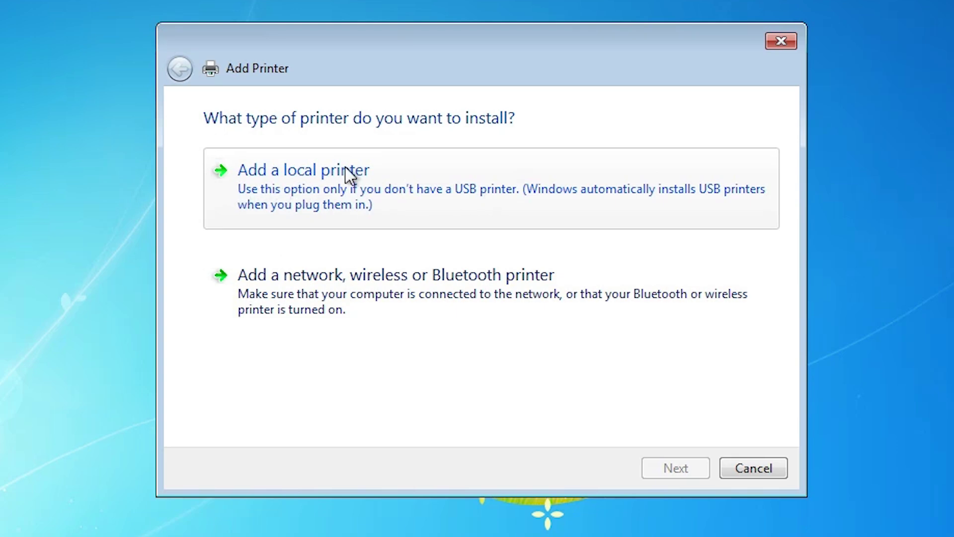
Step: Choose to add a local printer and assign it to the existing port USB001 (Local Port)
click(286, 201)
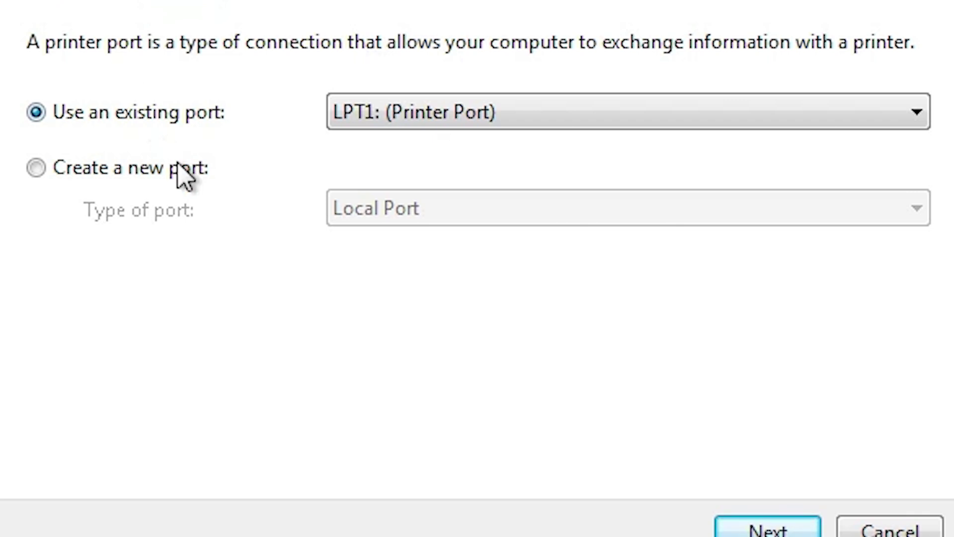
click(450, 117)
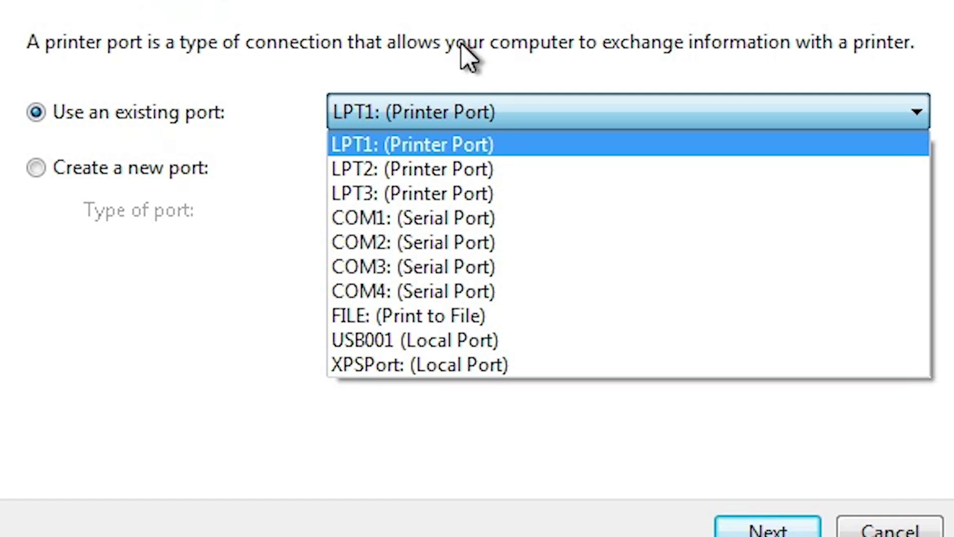
click(421, 342)
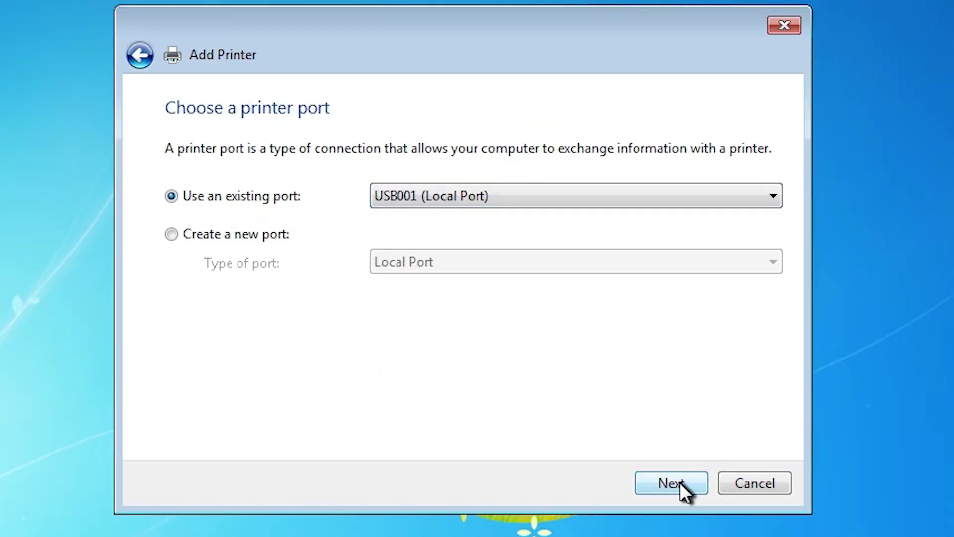
click(679, 482)
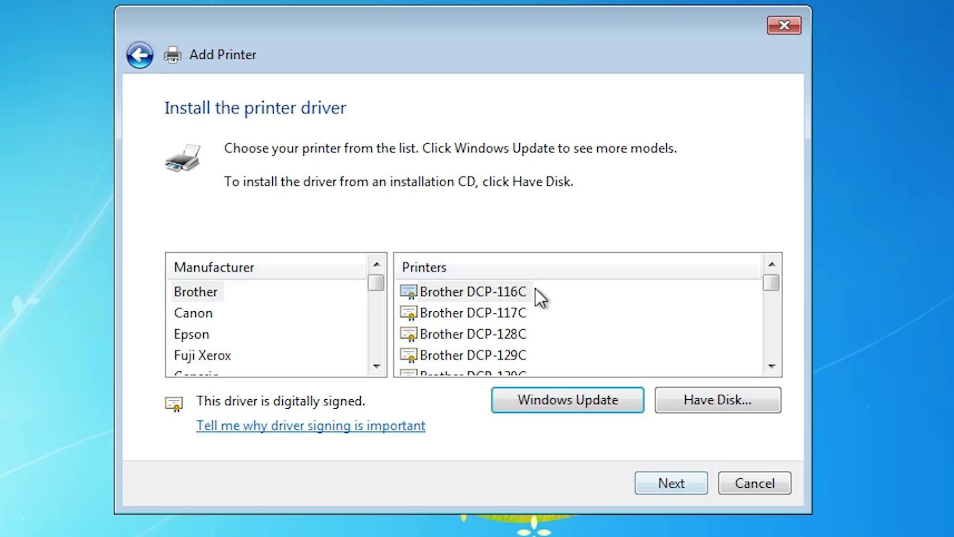
Step: Load the printer driver from disk using E_JF1I2E.INF in the WINX86 folder inside the desktop folder L210_x86_15403UsHomeExportAsiaML
click(732, 399)
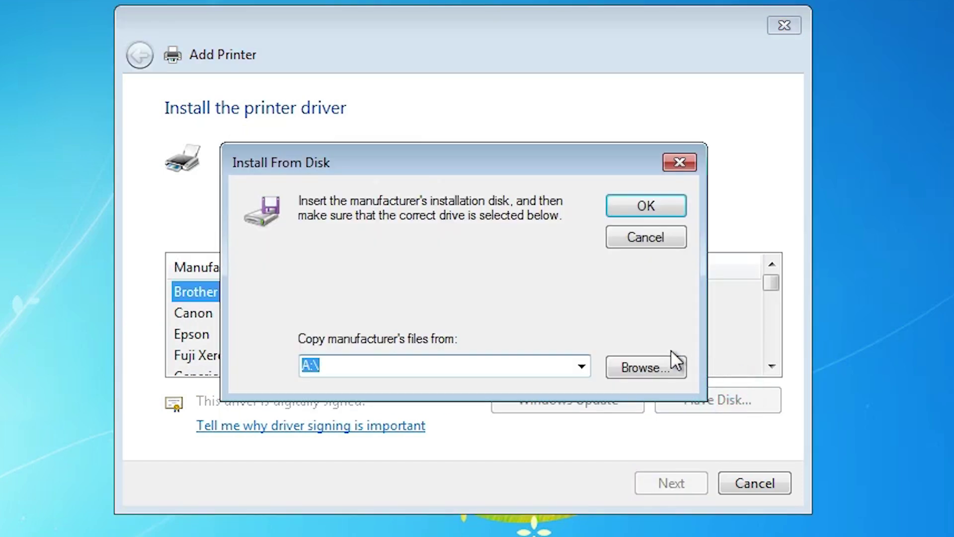
click(654, 366)
click(296, 352)
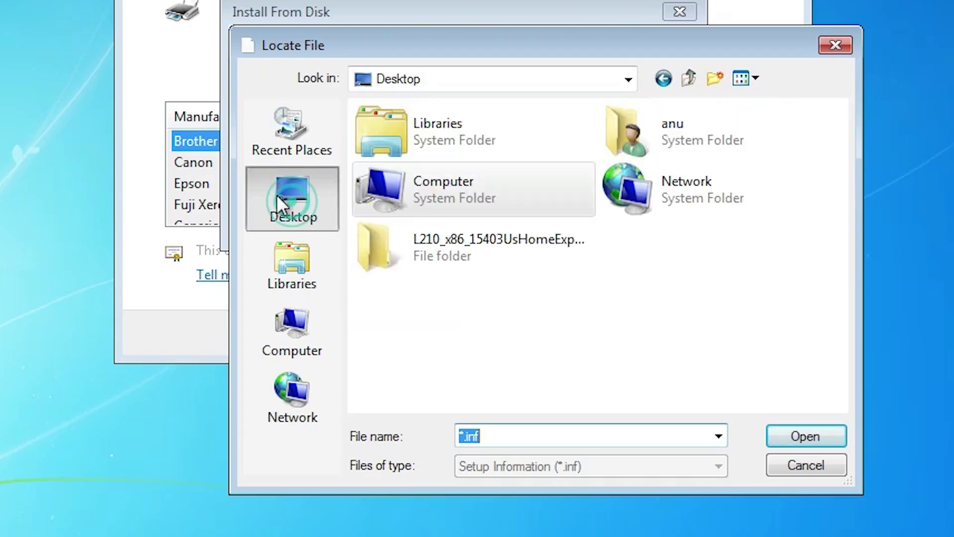
double_click(423, 241)
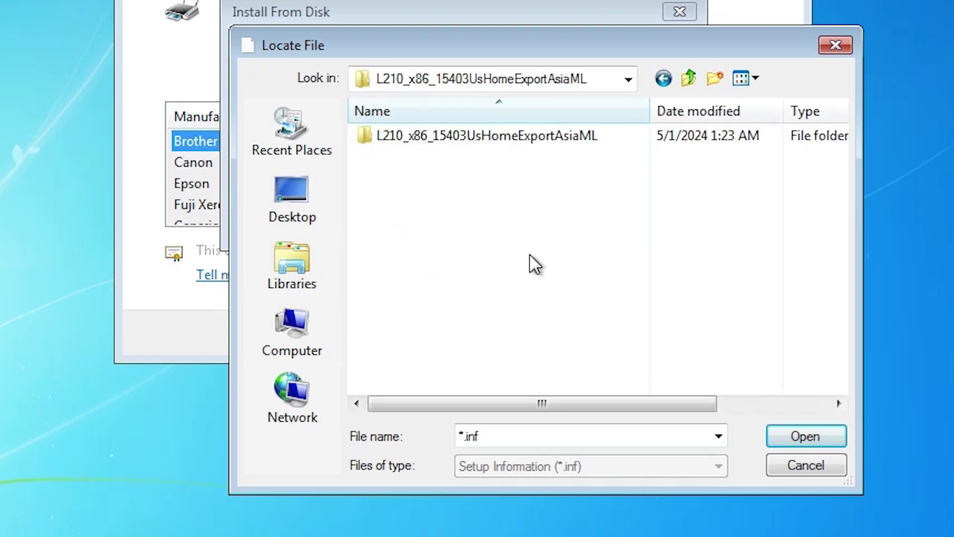
double_click(451, 137)
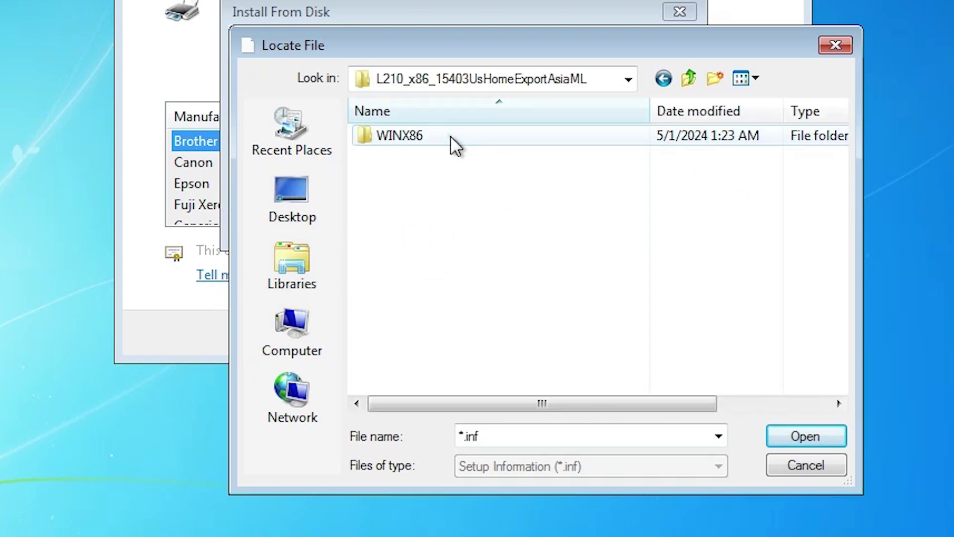
click(404, 139)
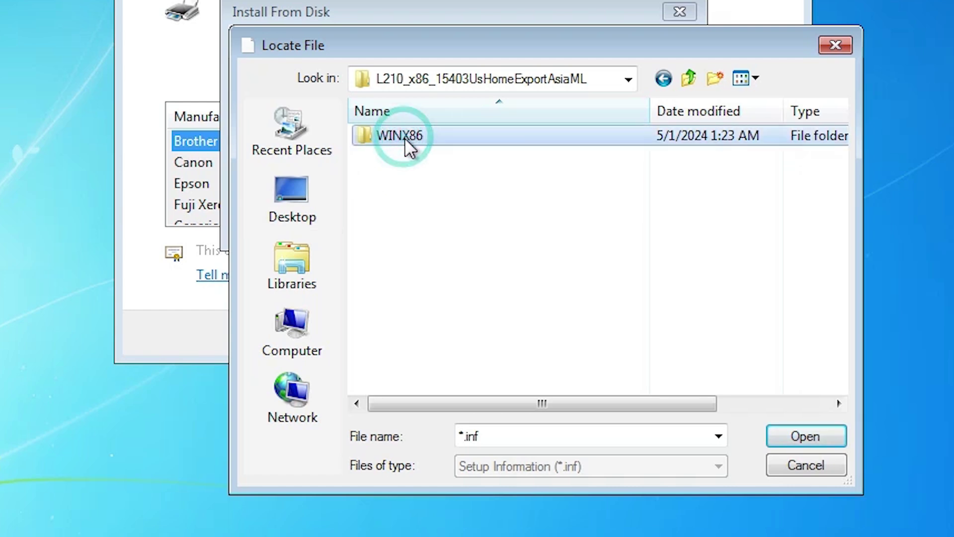
double_click(430, 141)
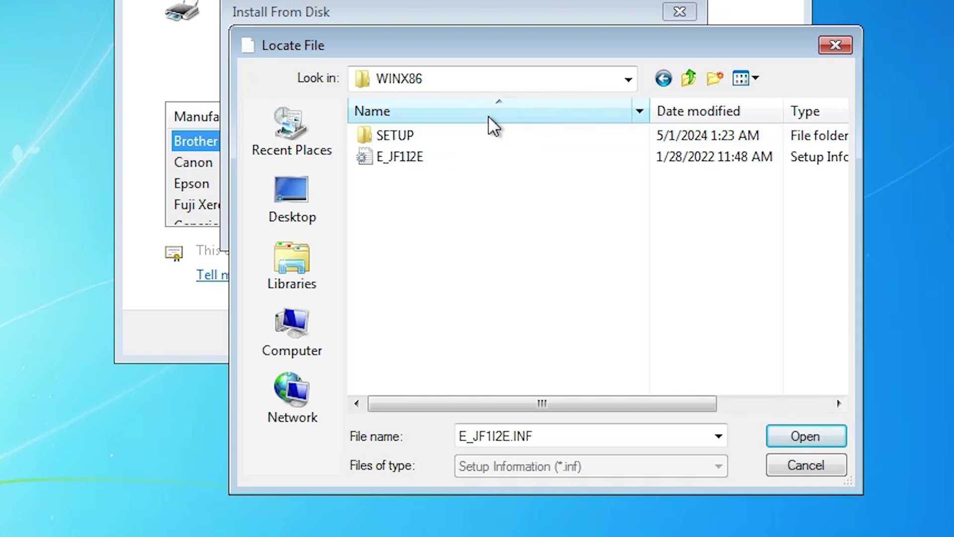
click(400, 165)
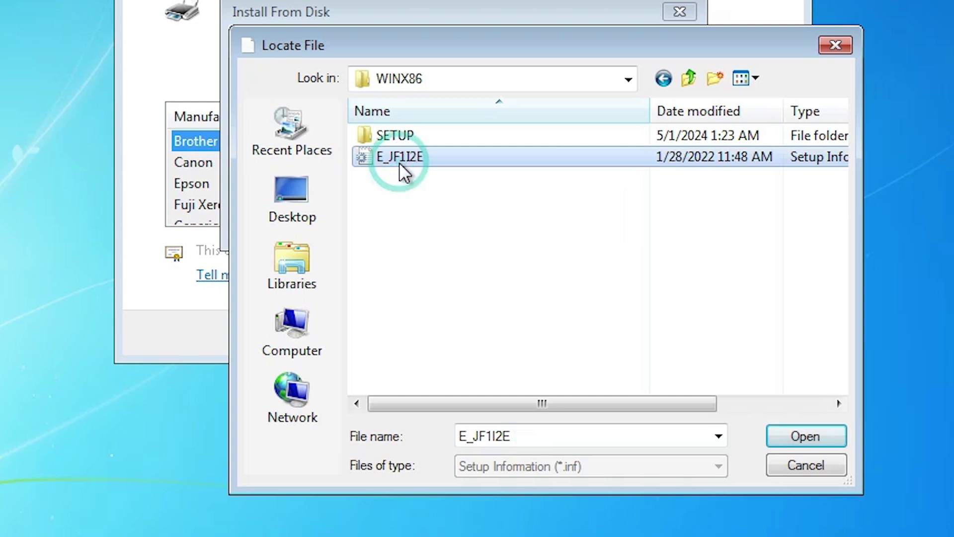
click(805, 436)
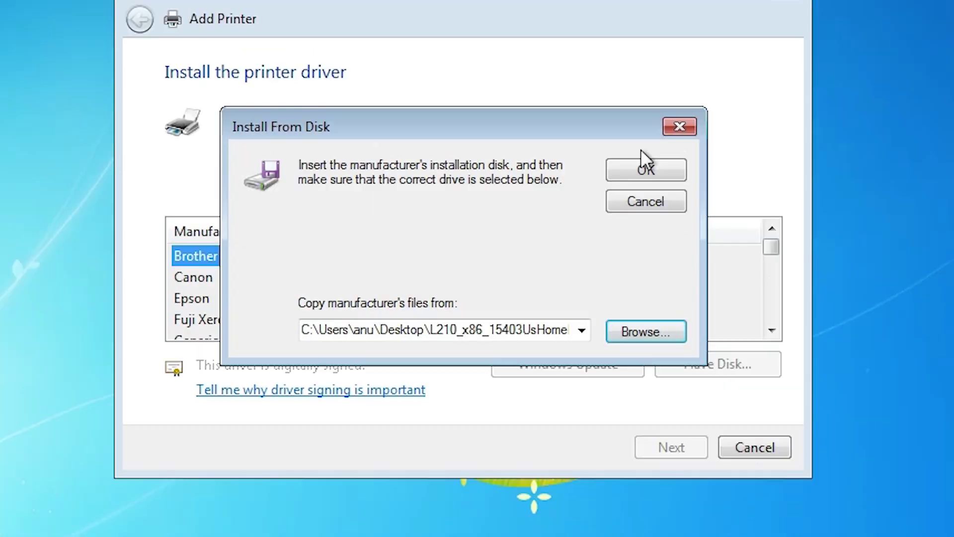
click(646, 50)
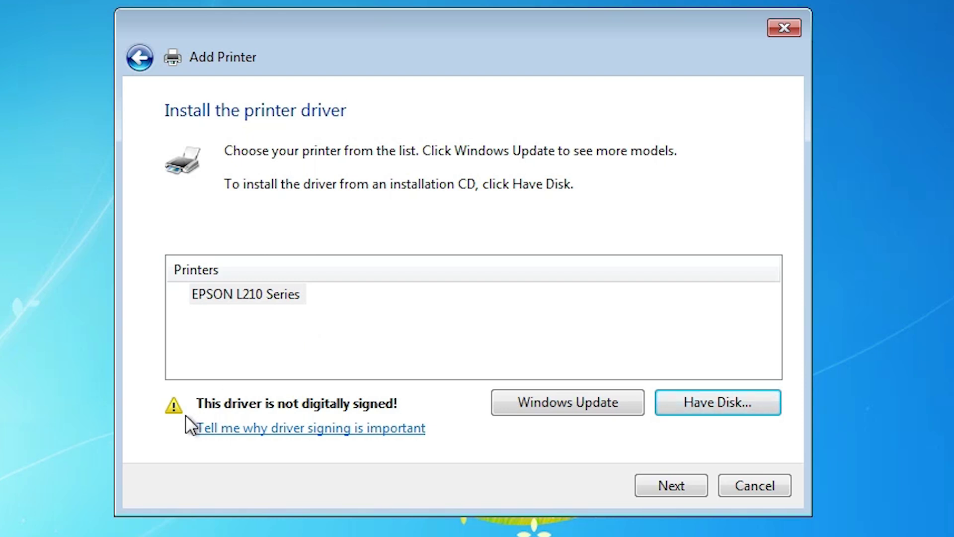
Step: Select the EPSON L210 Series driver and shorten the printer name to EPSON L210
click(245, 294)
click(680, 491)
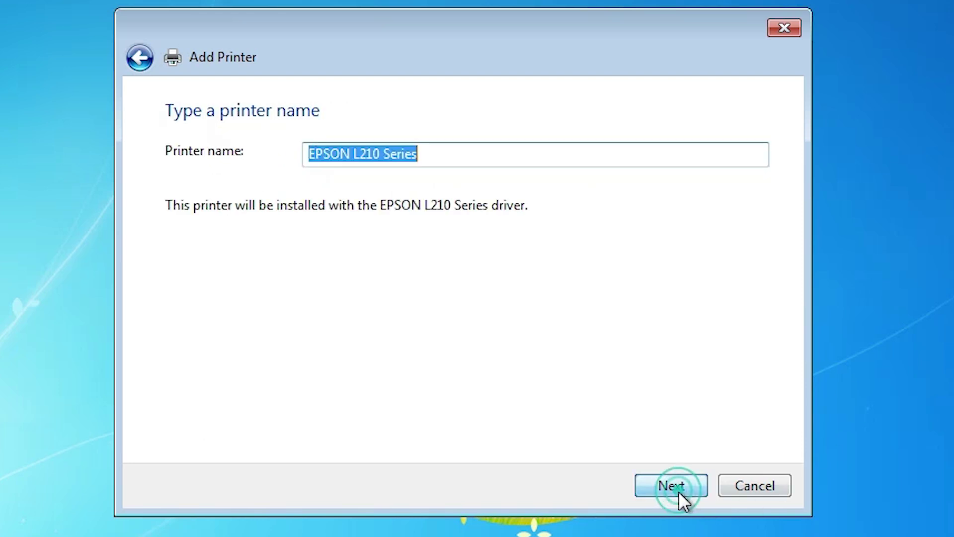
click(428, 150)
drag(384, 151, 571, 154)
key(BackSpace)
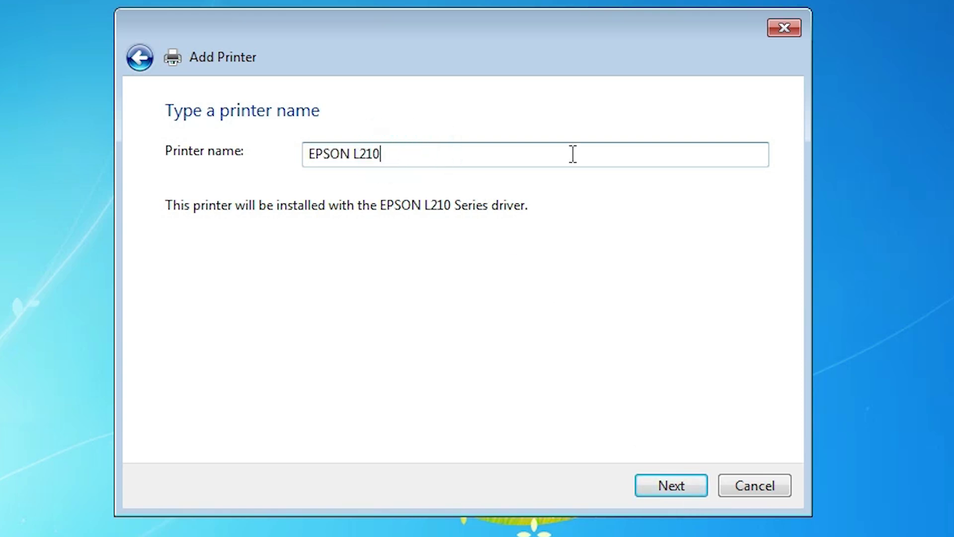
Step: Install the printer, allowing the unverified driver software anyway, and finish the Add Printer wizard without a test page
click(673, 488)
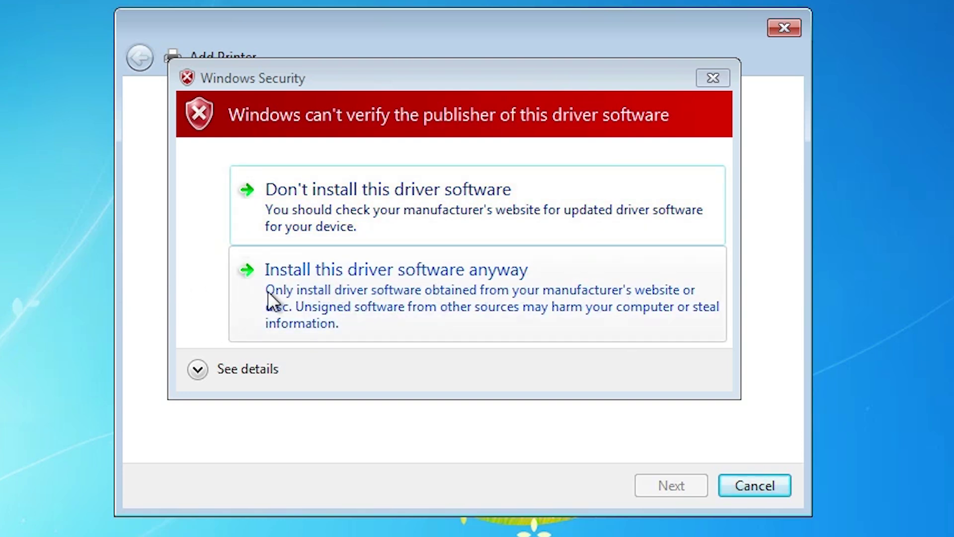
click(362, 287)
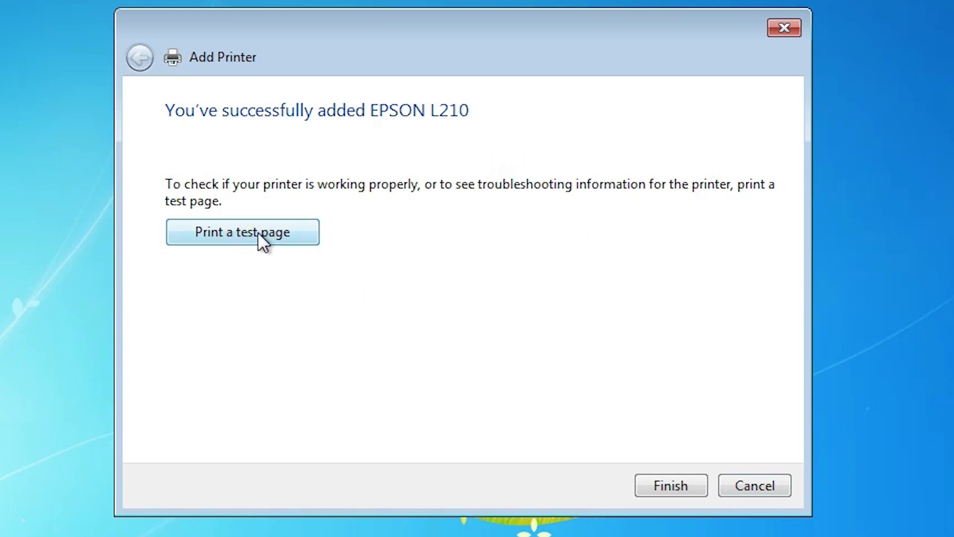
click(675, 487)
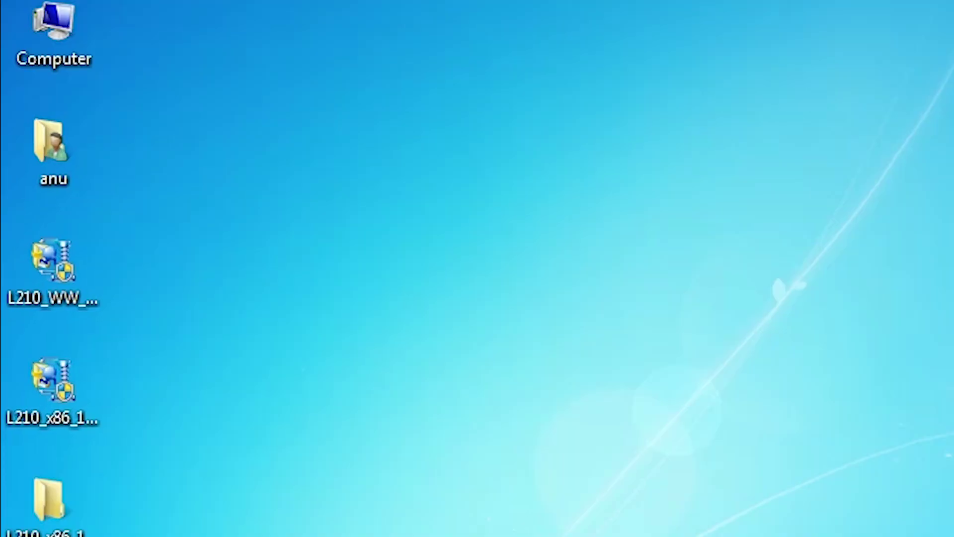
Step: Run L210_WW_WIN_3793_42_S.exe from the desktop with permission to make changes and install EPSON Scan, accepting its licence agreement
click(12, 291)
double_click(72, 265)
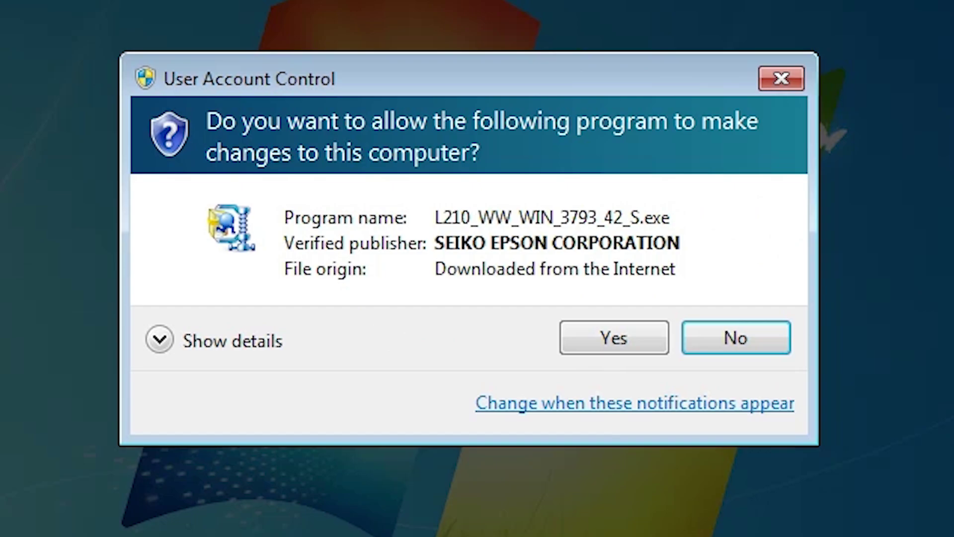
click(639, 338)
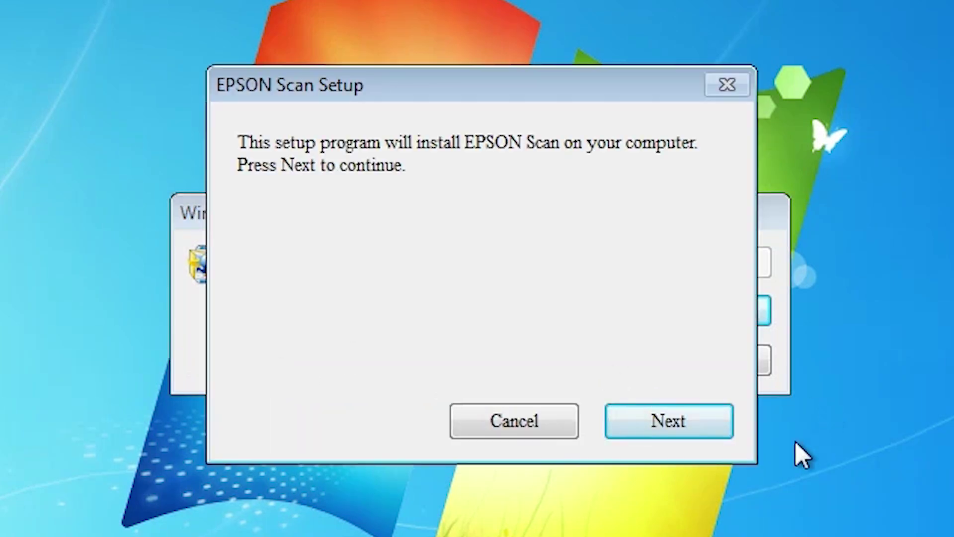
click(685, 423)
click(259, 428)
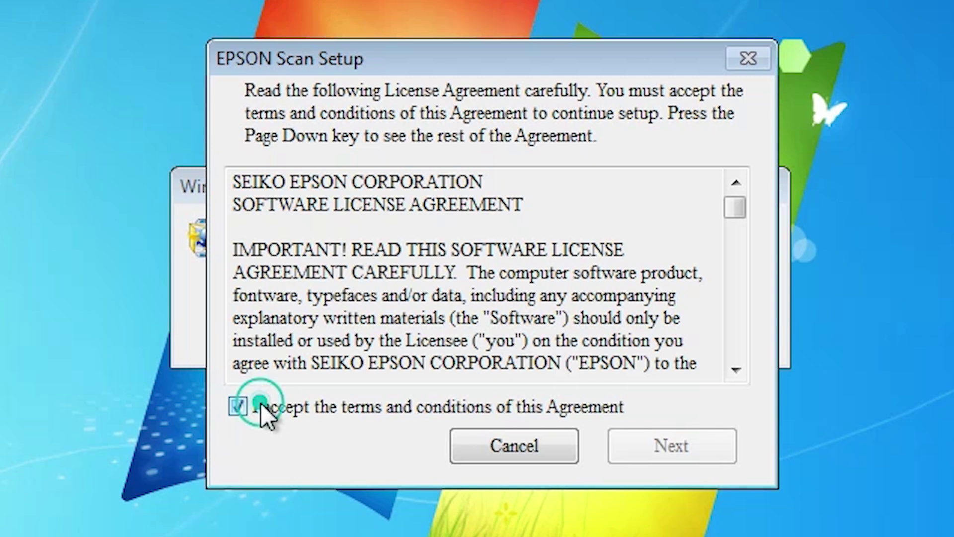
click(649, 436)
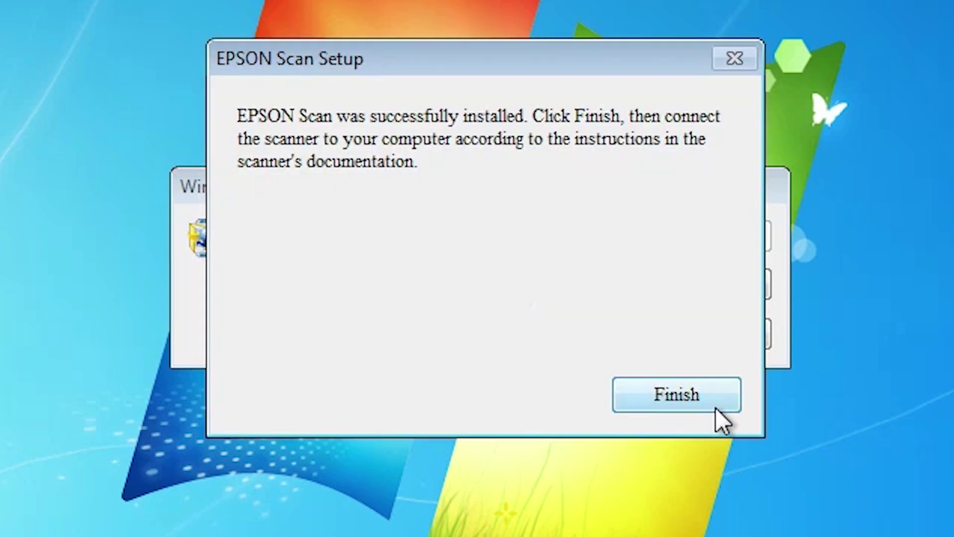
click(693, 389)
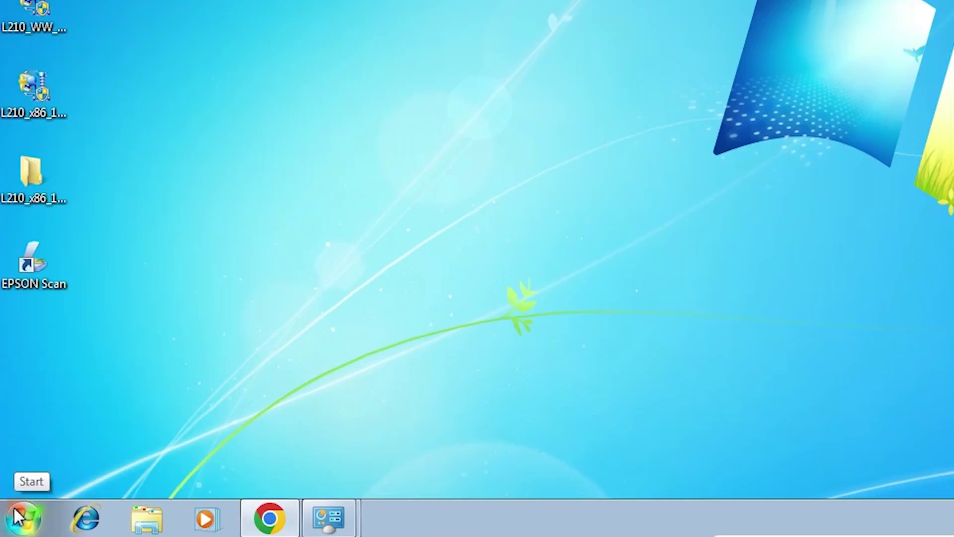
Step: Open Devices and Printers from Control Panel to check for the newly added EPSON L210 printer
click(11, 526)
click(376, 296)
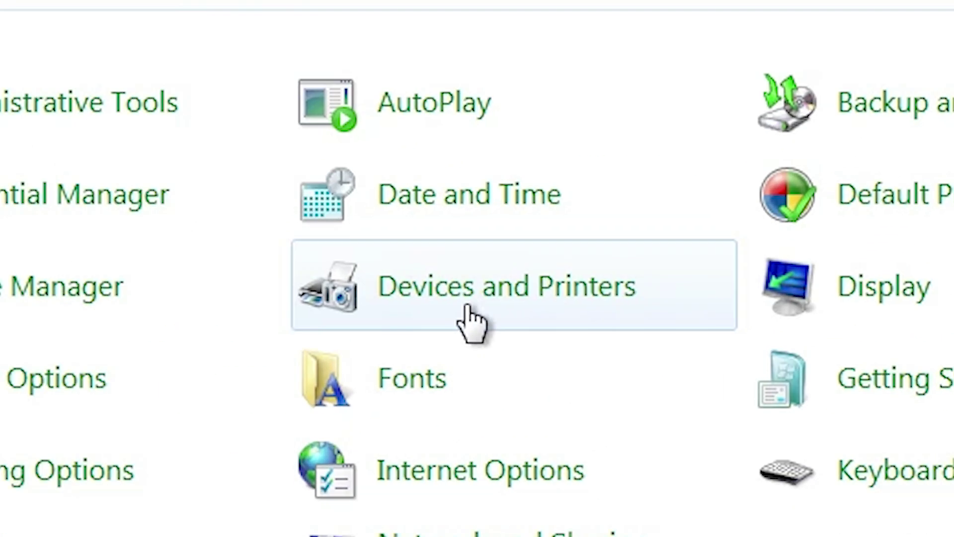
click(469, 318)
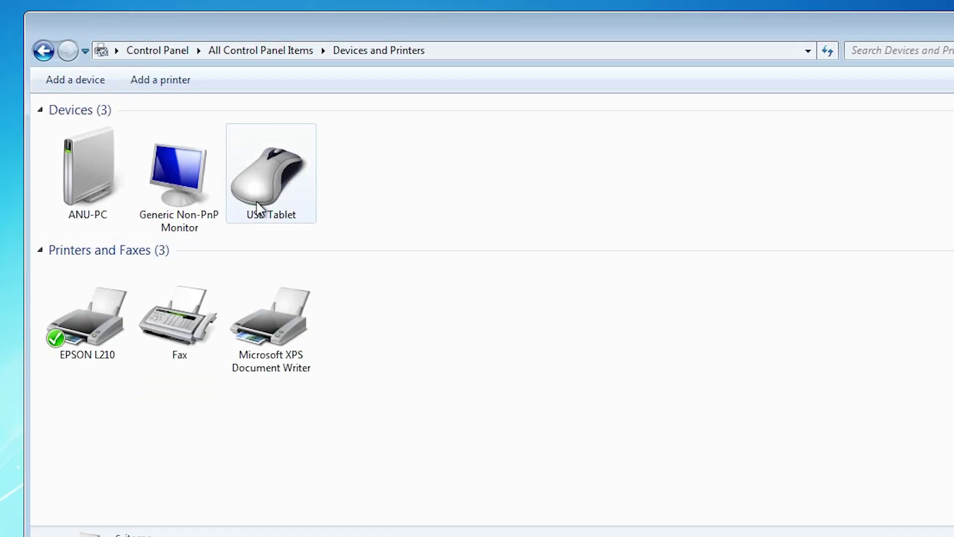